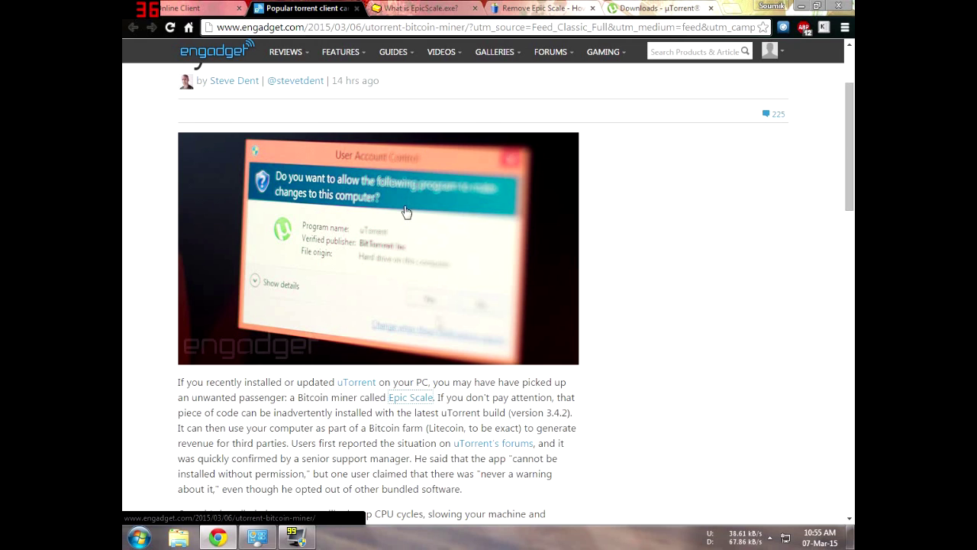
Step: Look over the 'What is EpicScale.exe?' and 'Remove Epic Scale' pages in Chrome
{"action": "left_click", "coordinate": [457, 8]}
{"action": "left_click", "coordinate": [556, 7]}
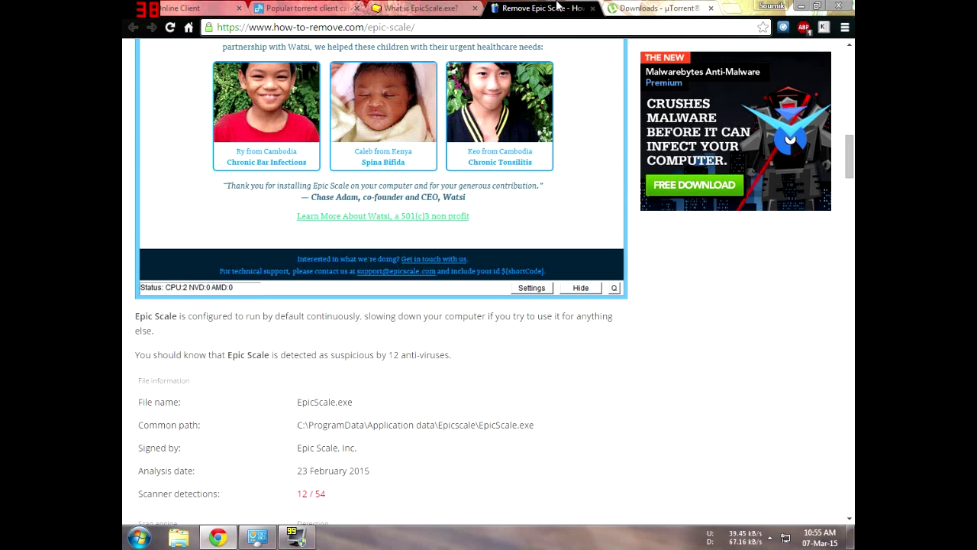
{"action": "scroll", "coordinate": [420, 158], "scroll_direction": "up", "scroll_amount": 7}
{"action": "scroll", "coordinate": [420, 158], "scroll_direction": "up", "scroll_amount": 5}
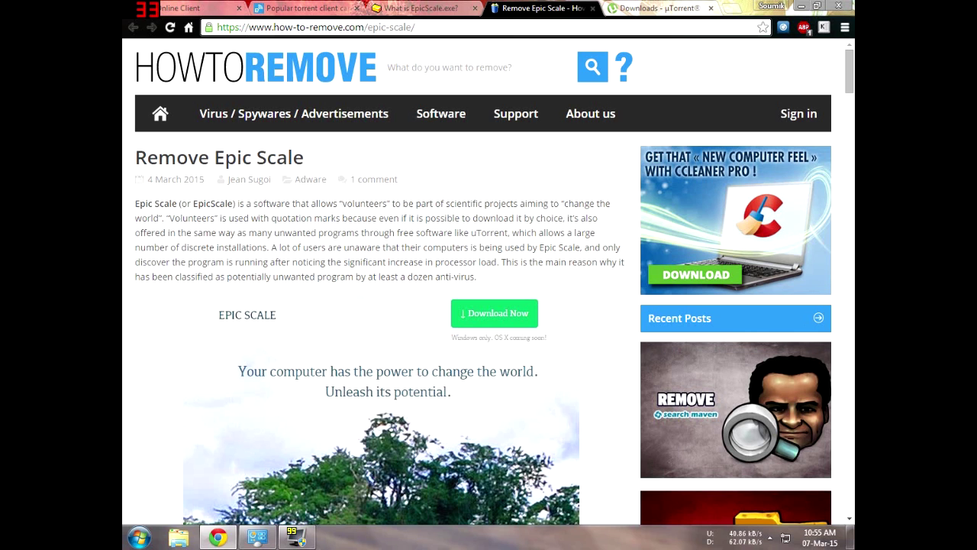
{"action": "scroll", "coordinate": [124, 307], "scroll_direction": "down", "scroll_amount": 4}
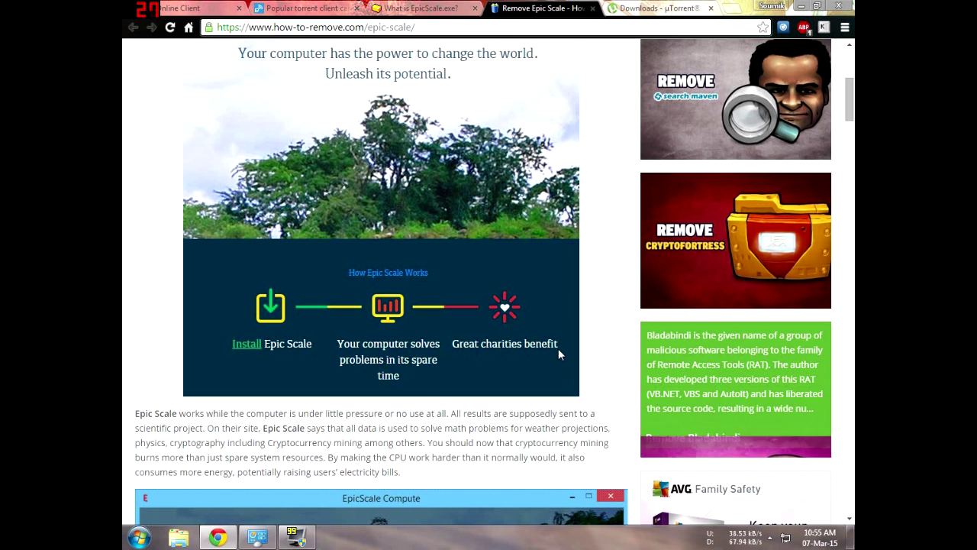
{"action": "scroll", "coordinate": [181, 365], "scroll_direction": "down", "scroll_amount": 1}
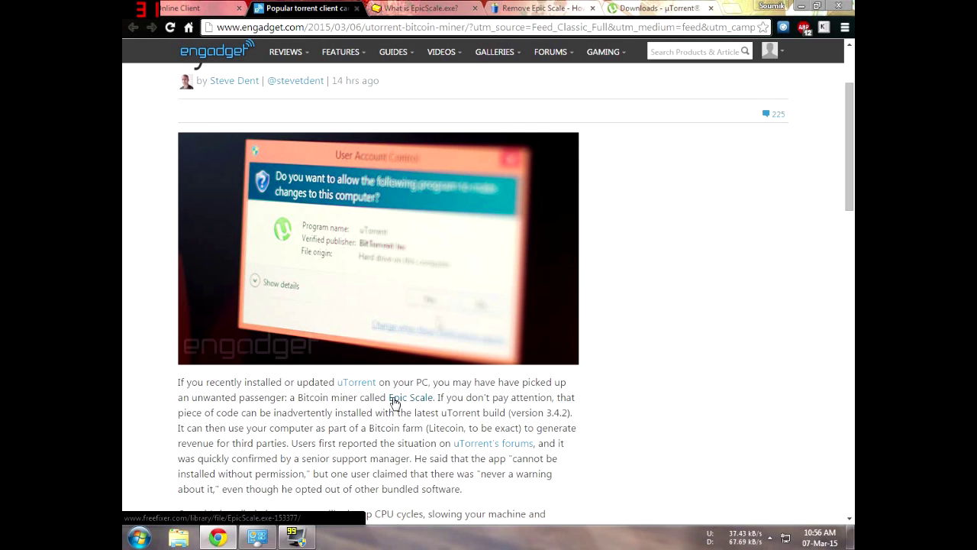
Step: Switch to the µTorrent downloads page and highlight the Stable 3.4.2 build 38913 heading
{"action": "left_click", "coordinate": [394, 403]}
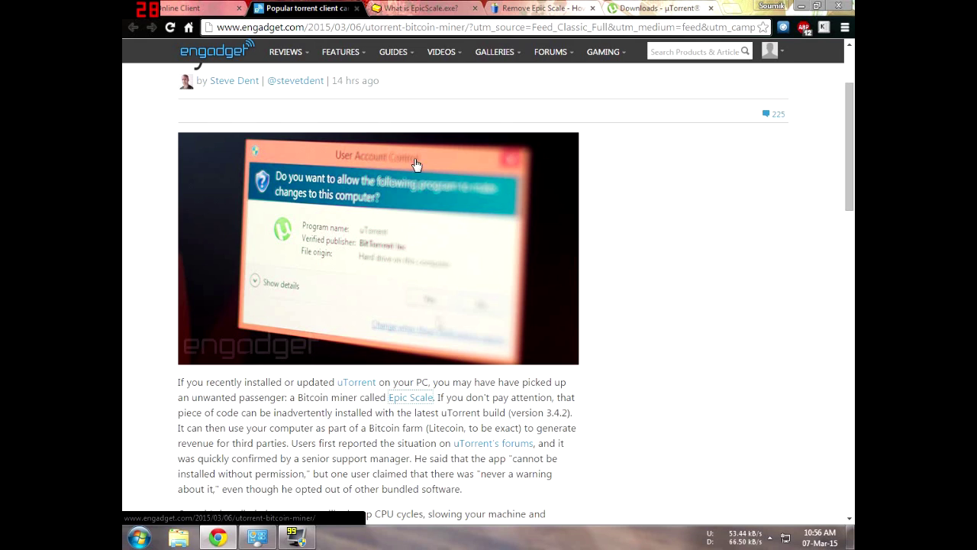
{"action": "left_click", "coordinate": [643, 7]}
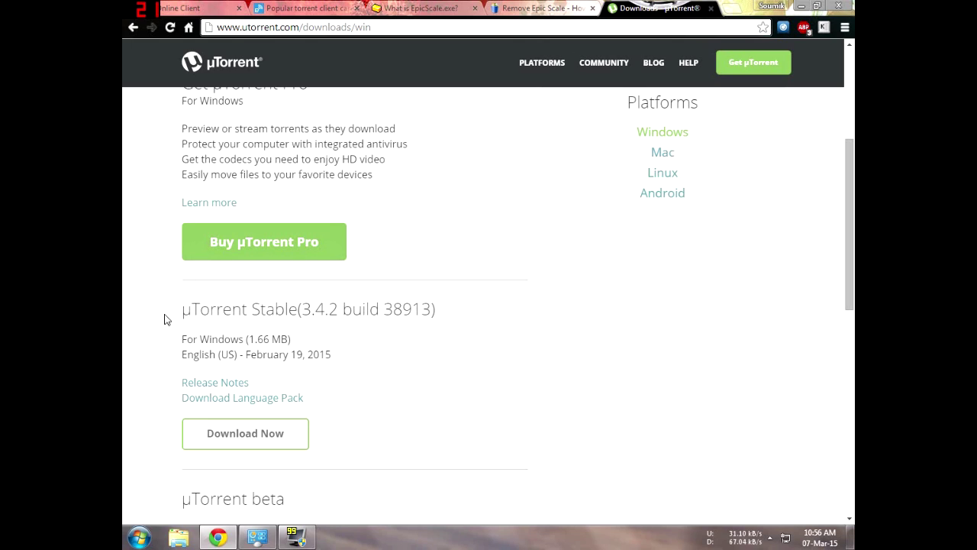
{"action": "left_click_drag", "start_coordinate": [181, 309], "coordinate": [437, 309]}
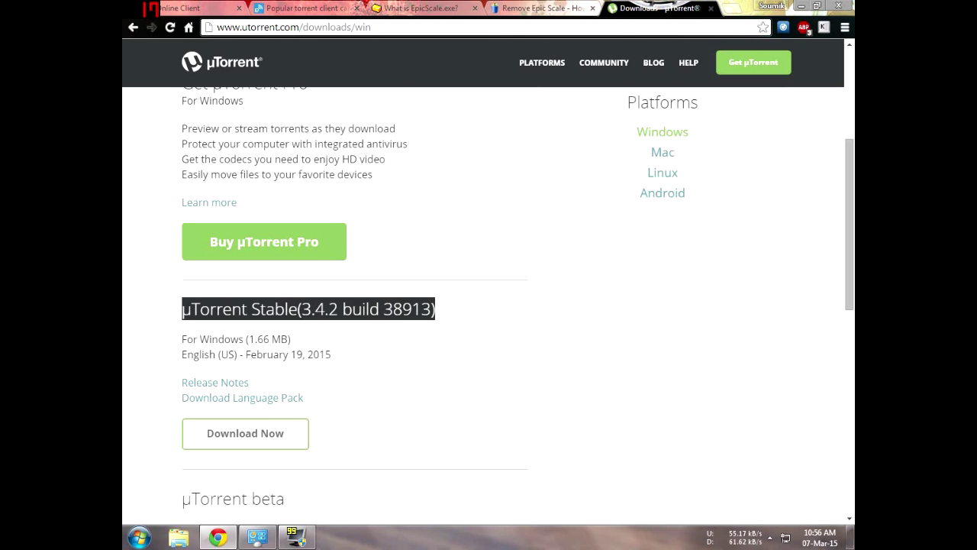
Step: Minimize Chrome and launch the 'uTorrent new version' installer from the desktop
{"action": "left_click", "coordinate": [218, 537]}
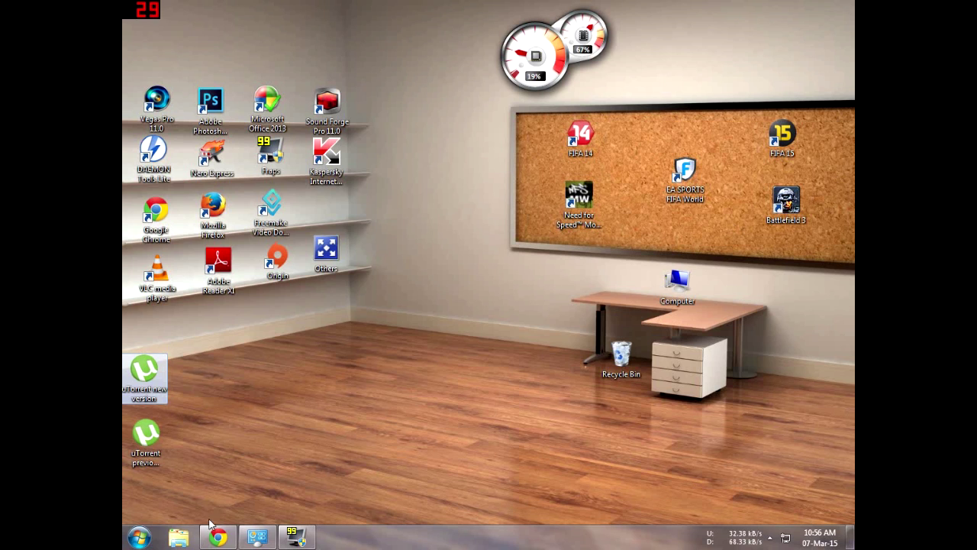
{"action": "right_click", "coordinate": [143, 388]}
{"action": "key", "text": "Escape"}
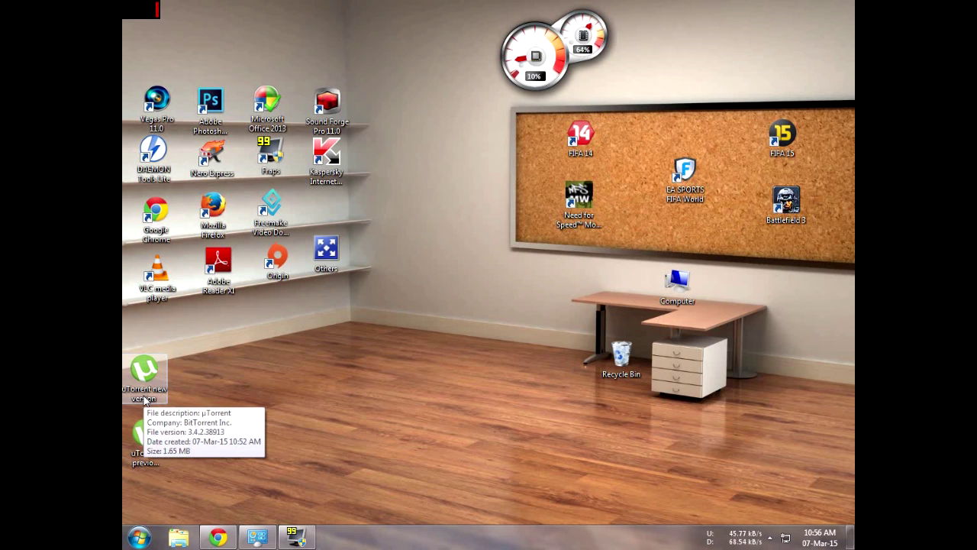
{"action": "double_click", "coordinate": [143, 397]}
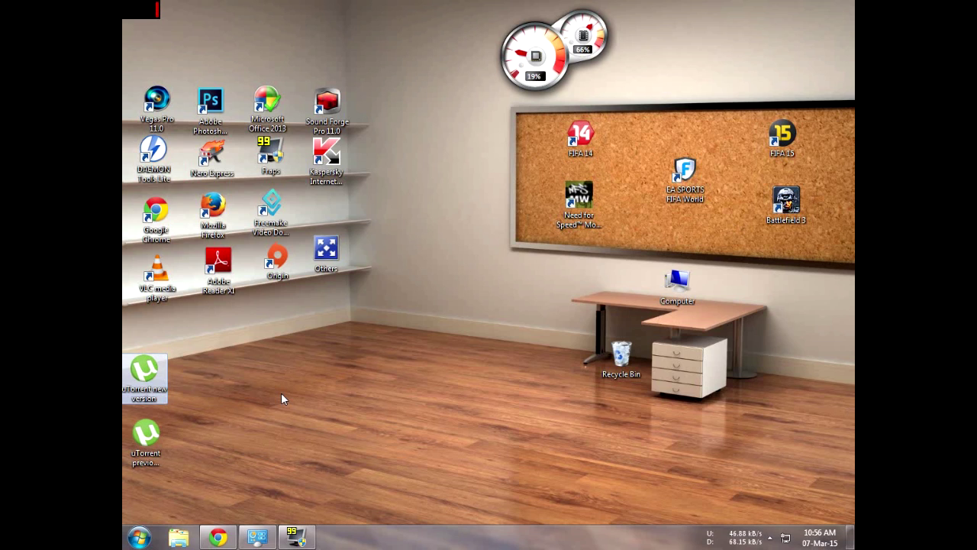
{"action": "left_click", "coordinate": [212, 382]}
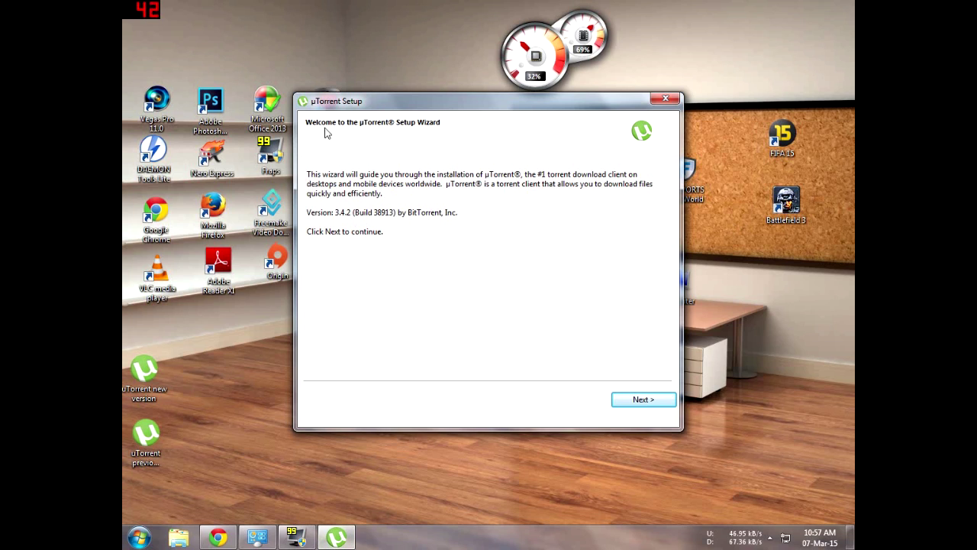
Step: Go past the welcome and scam-warning pages, accept the license, and keep default shortcut and startup options
{"action": "left_click", "coordinate": [618, 403]}
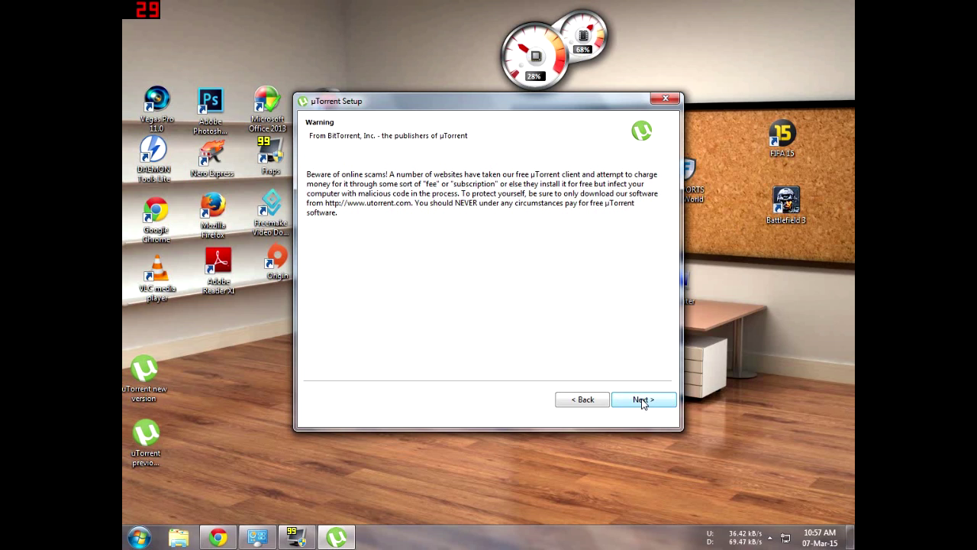
{"action": "left_click", "coordinate": [644, 402]}
{"action": "left_click", "coordinate": [642, 401]}
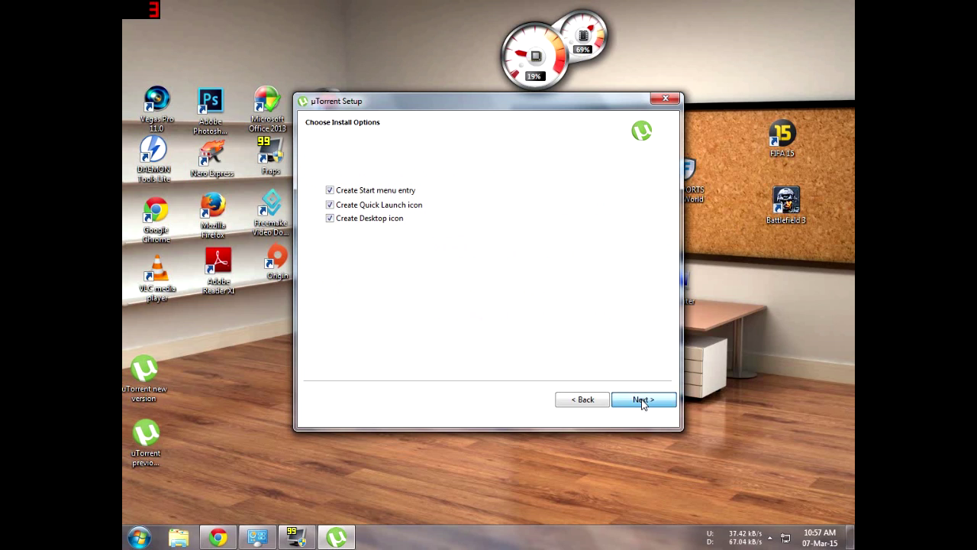
{"action": "left_click", "coordinate": [649, 401]}
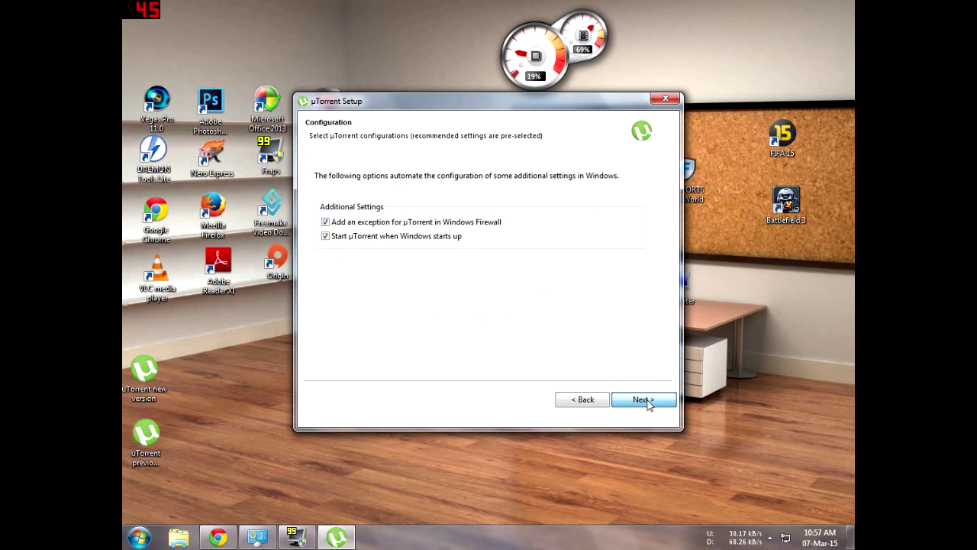
{"action": "left_click", "coordinate": [655, 401]}
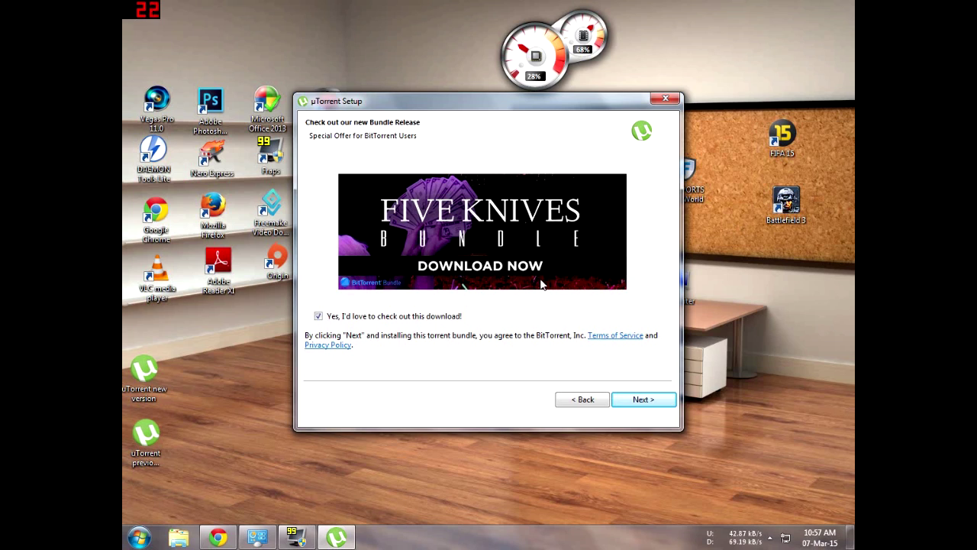
Step: Decline the Five Knives bundle and the Skype offer
{"action": "left_click", "coordinate": [319, 317]}
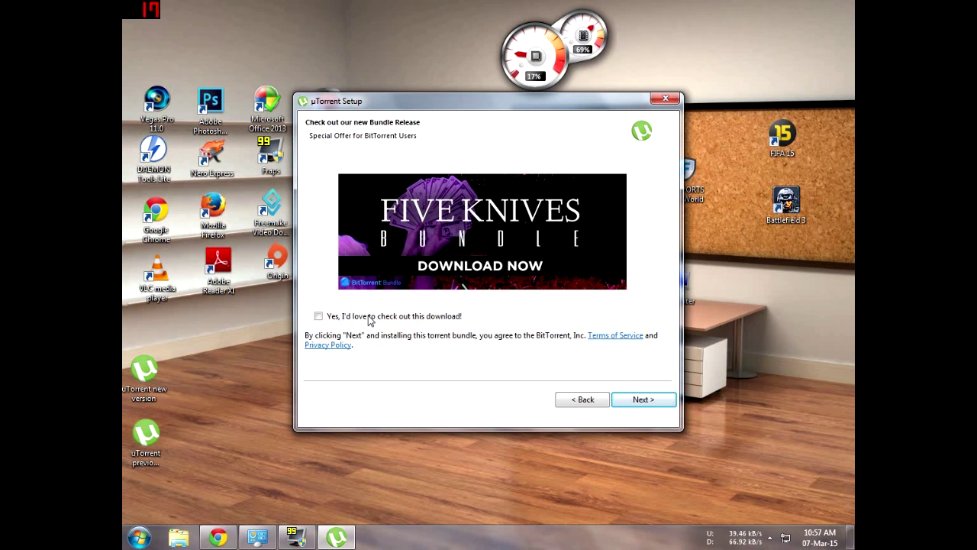
{"action": "left_click", "coordinate": [639, 399]}
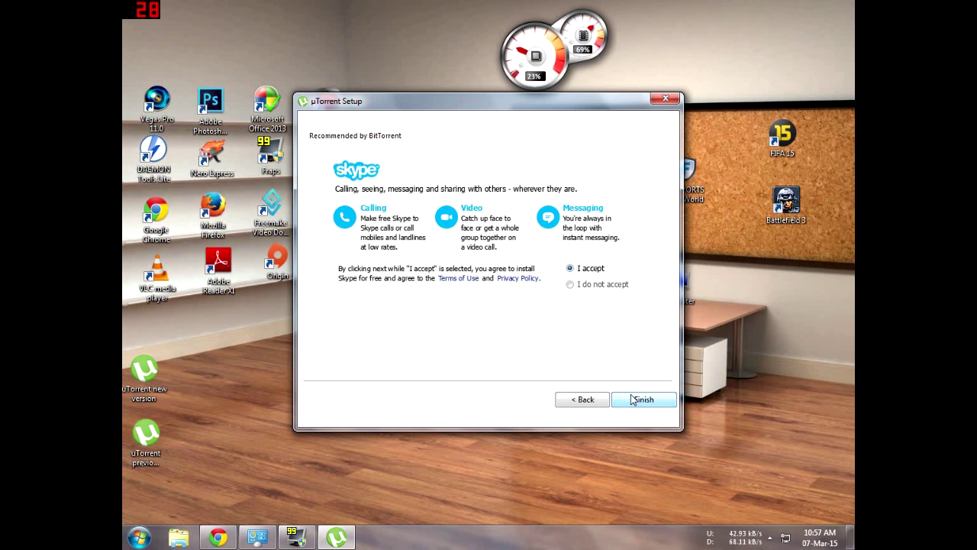
{"action": "left_click", "coordinate": [580, 283]}
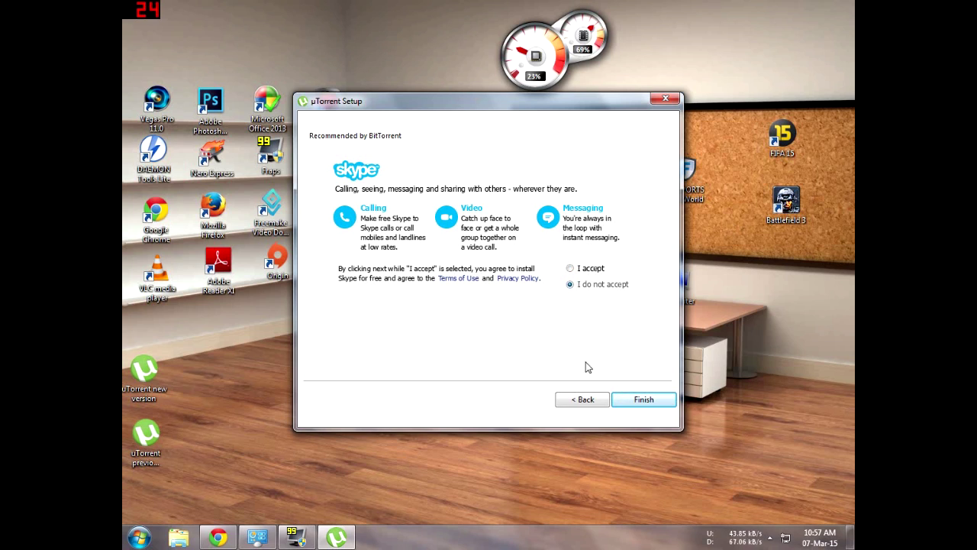
{"action": "left_click", "coordinate": [646, 401]}
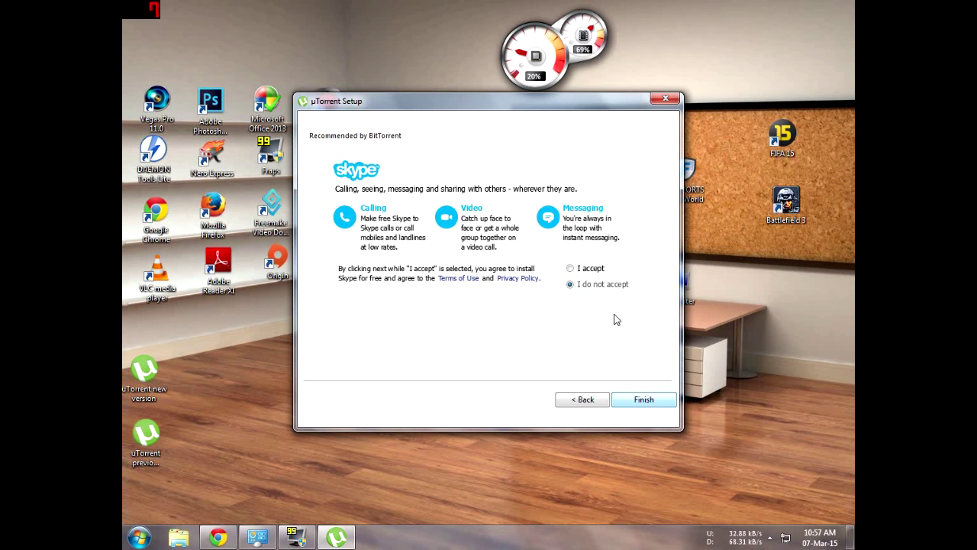
Step: Check Programs and Features with two refreshes, then finish the µTorrent 3.4.2 setup
{"action": "left_click", "coordinate": [659, 399]}
{"action": "left_click", "coordinate": [258, 536]}
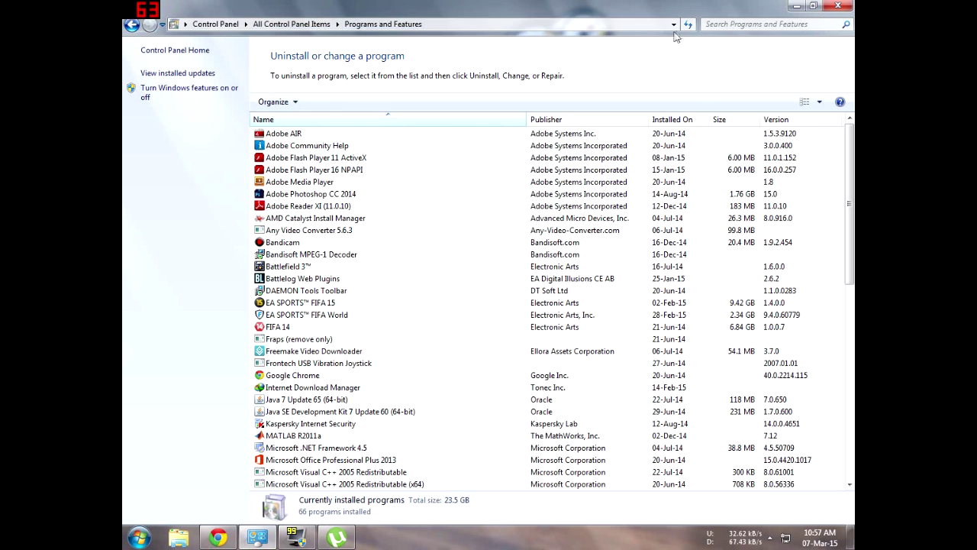
{"action": "left_click", "coordinate": [688, 25]}
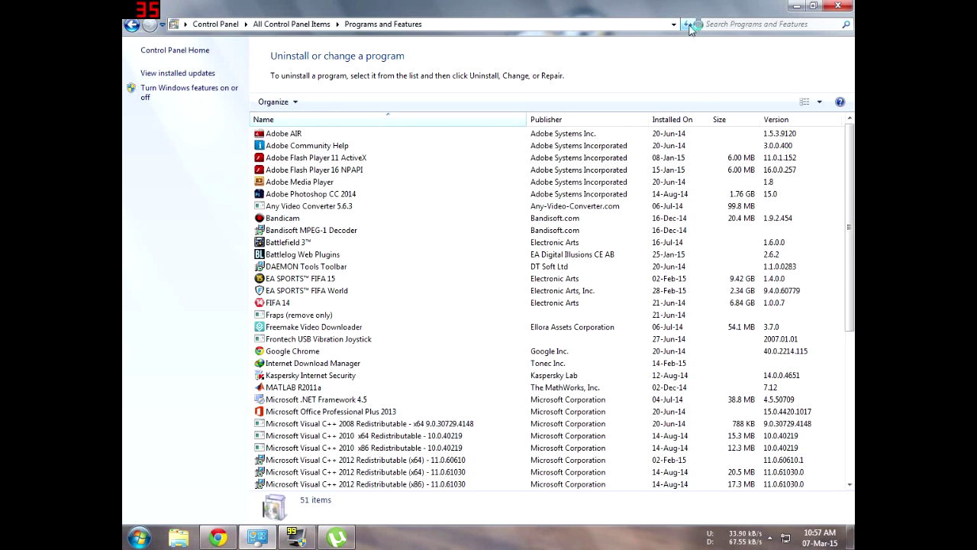
{"action": "left_click", "coordinate": [688, 24]}
{"action": "left_click", "coordinate": [796, 5]}
{"action": "left_click", "coordinate": [635, 398]}
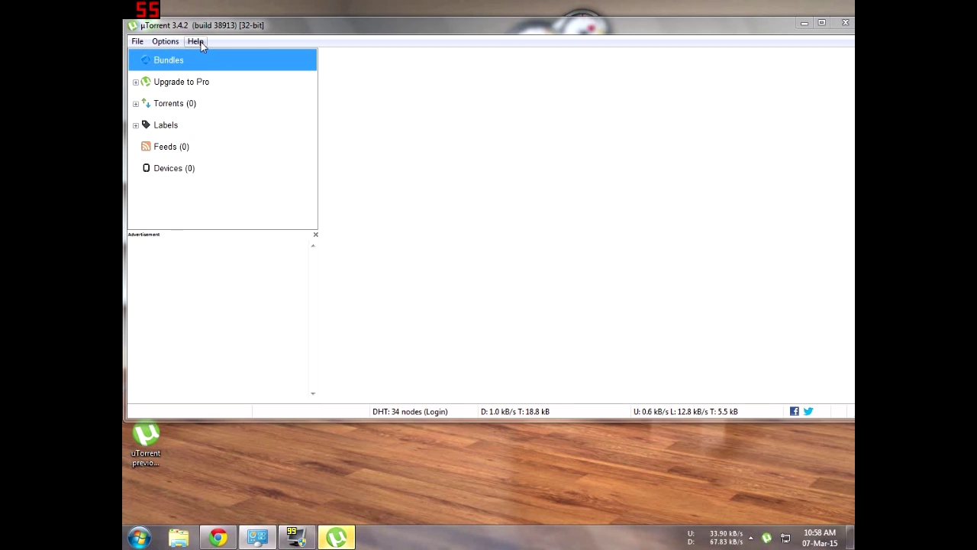
Step: Confirm version 3.4.2 build 38913 in Help > About µTorrent, then close µTorrent
{"action": "left_click", "coordinate": [195, 41]}
{"action": "left_click", "coordinate": [221, 233]}
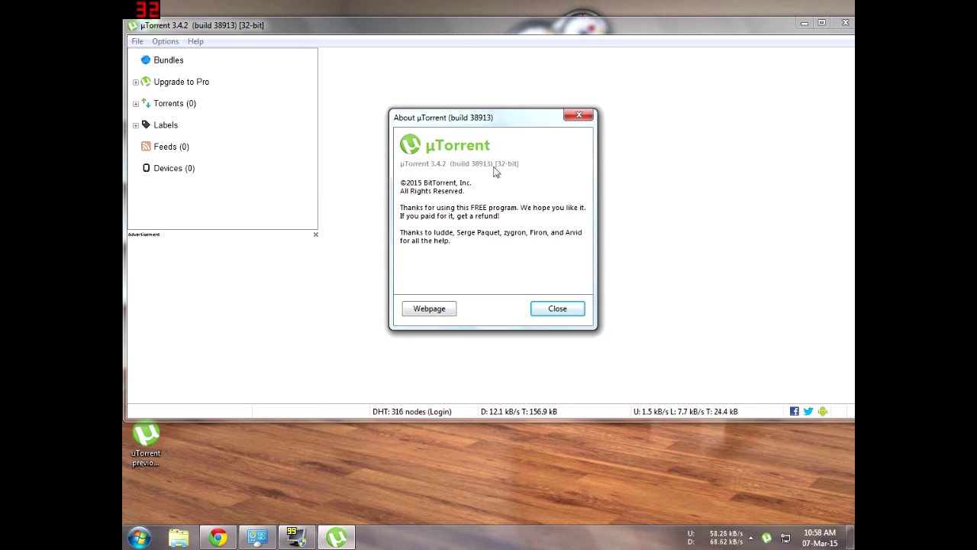
{"action": "left_click", "coordinate": [557, 308]}
{"action": "left_click", "coordinate": [821, 23]}
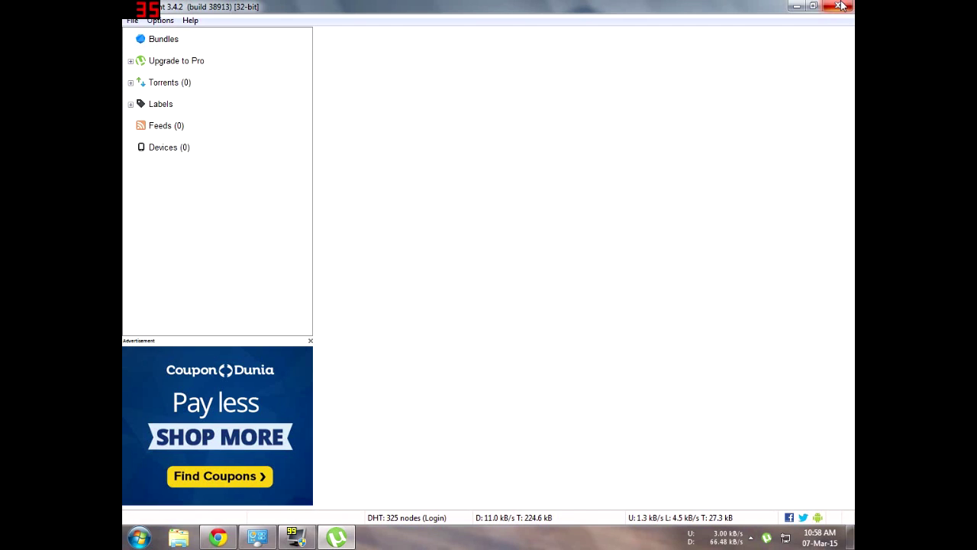
{"action": "left_click", "coordinate": [842, 6]}
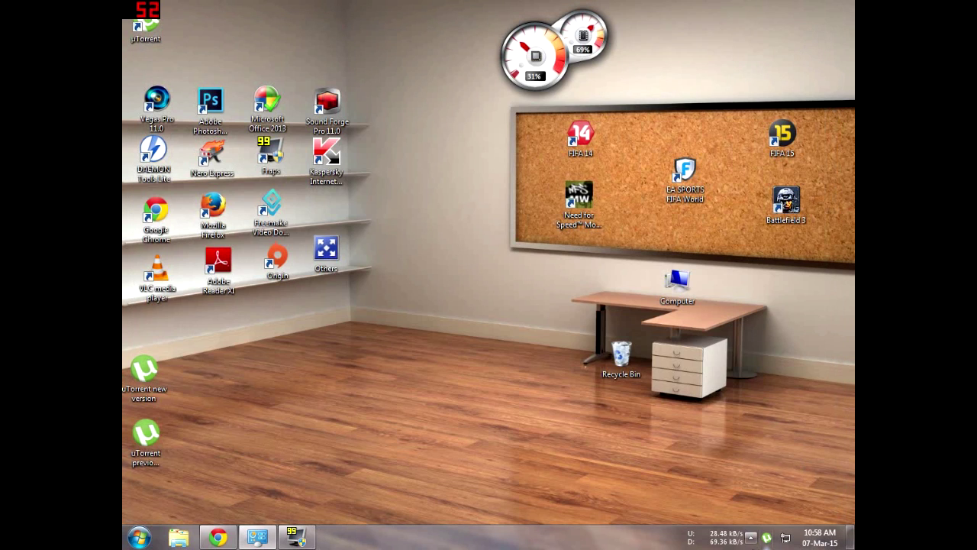
Step: Open Explorer on Local Disk (C:) and look inside the ProgramData folder
{"action": "left_click", "coordinate": [751, 538]}
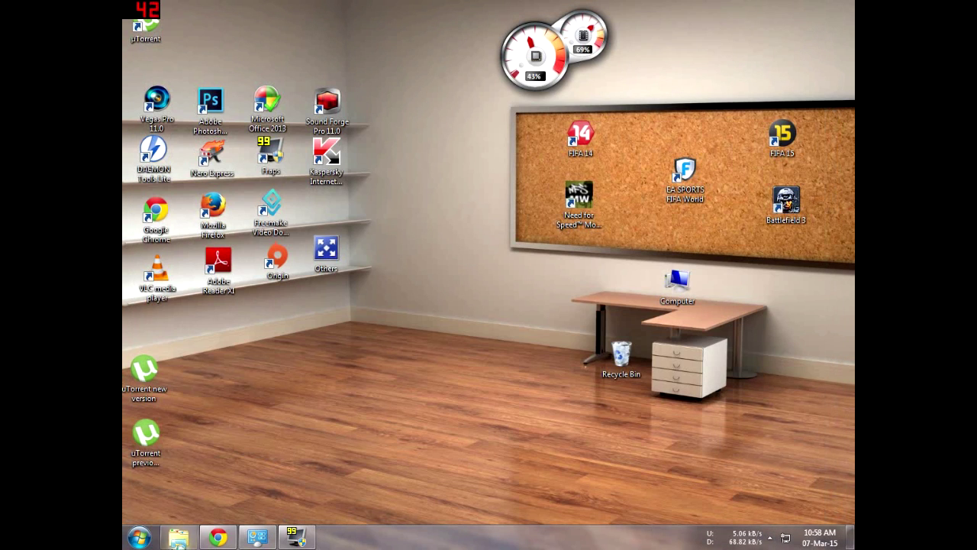
{"action": "key", "text": "super+e"}
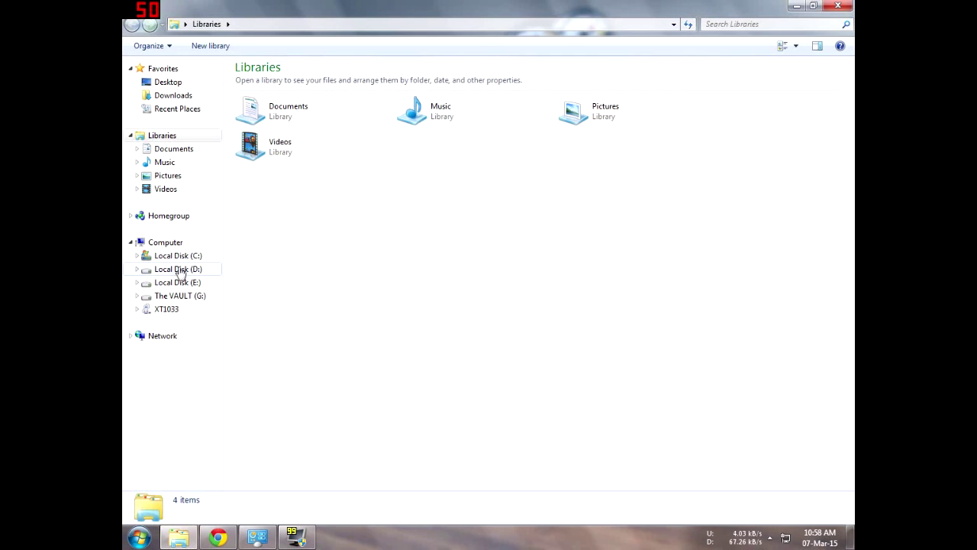
{"action": "left_click", "coordinate": [179, 259]}
{"action": "double_click", "coordinate": [269, 149]}
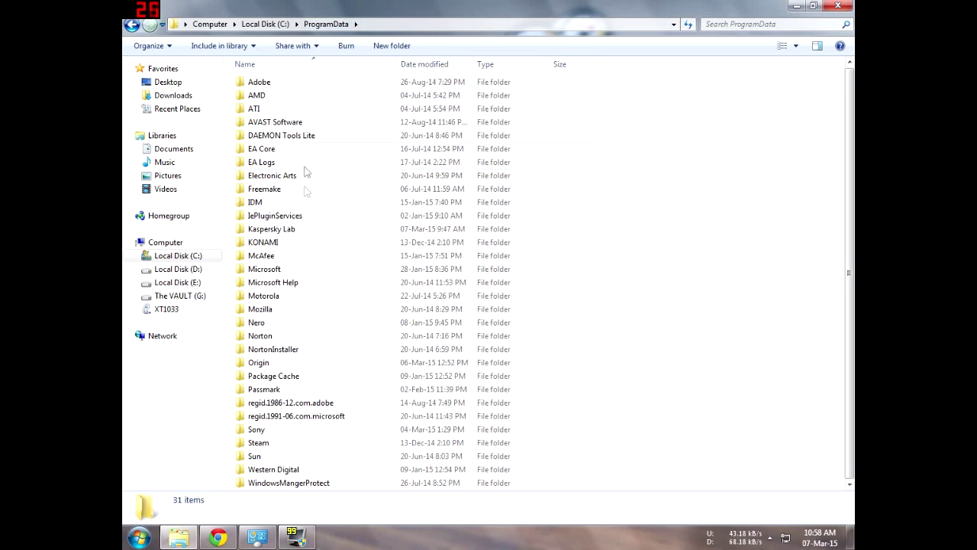
{"action": "key", "text": "BackSpace"}
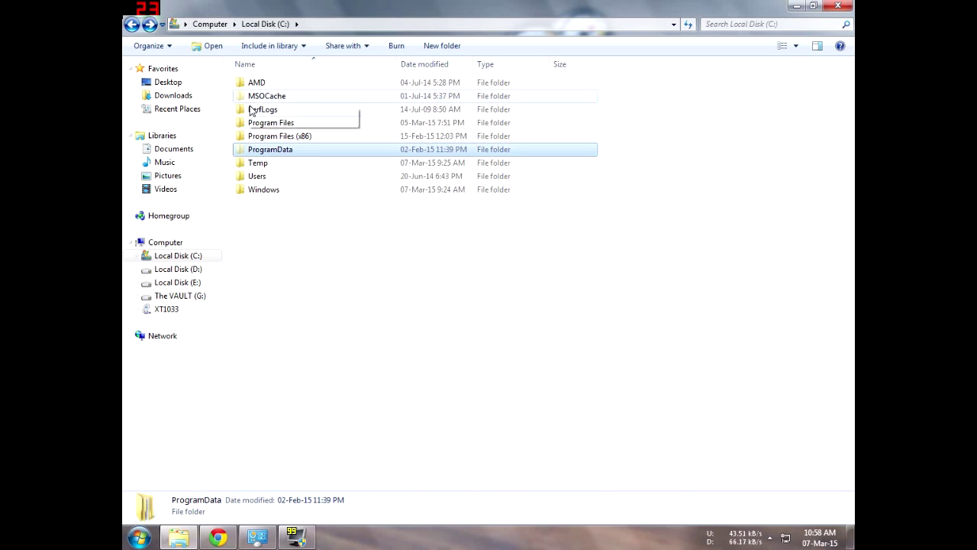
Step: Look inside Program Files and Program Files (x86), returning to C: each time
{"action": "double_click", "coordinate": [273, 123]}
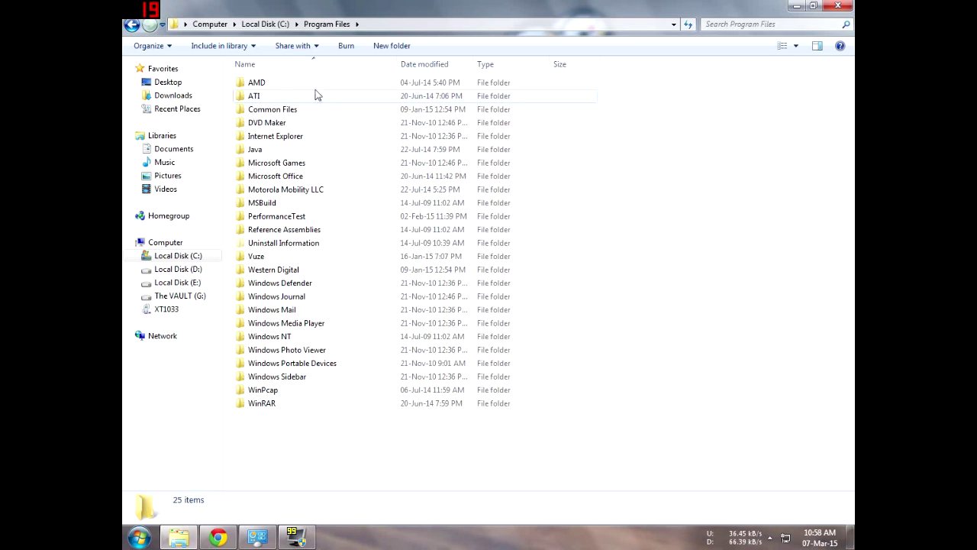
{"action": "left_click", "coordinate": [131, 24]}
{"action": "double_click", "coordinate": [260, 133]}
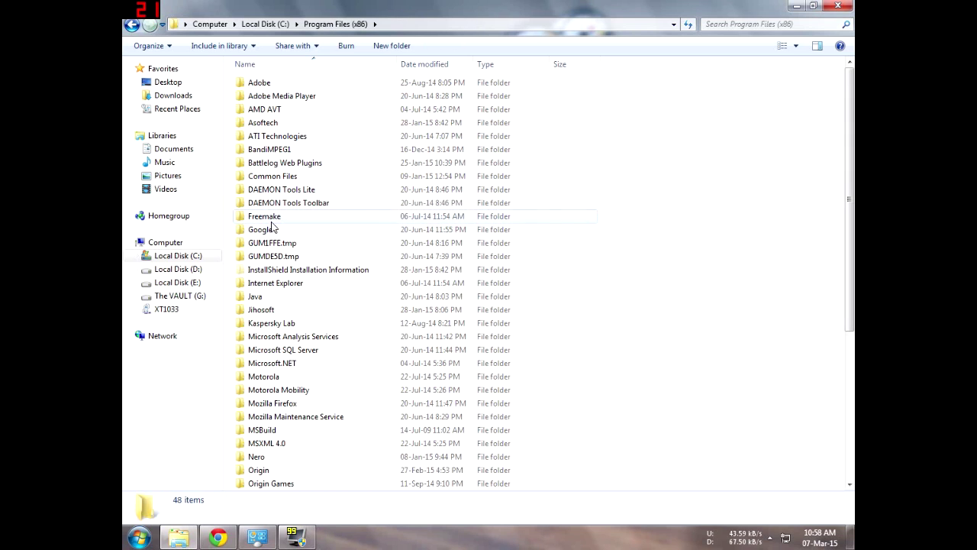
{"action": "left_click", "coordinate": [131, 26]}
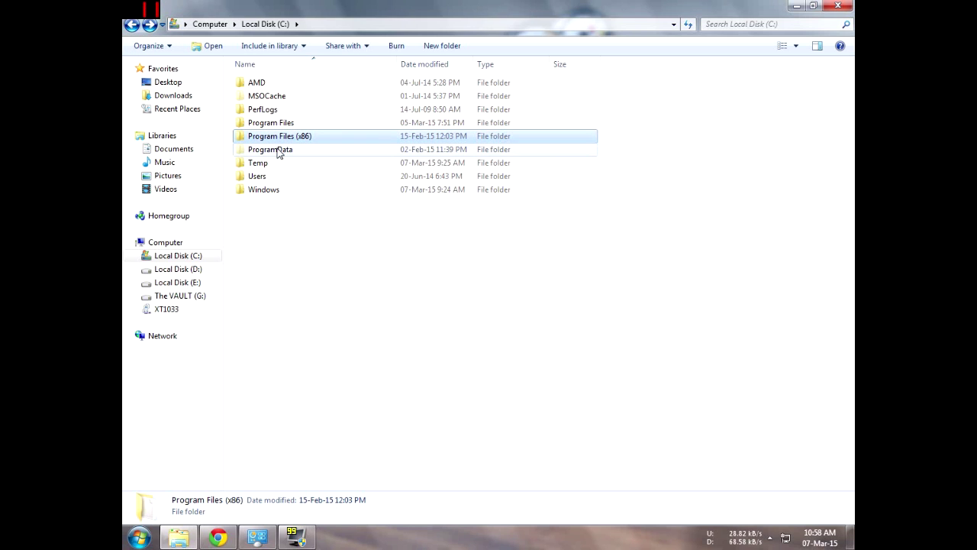
Step: Return to the FreeFixer 'What is EpicScale.exe?' page and highlight C:\ProgramData\EpicScale\0\
{"action": "left_click", "coordinate": [219, 537]}
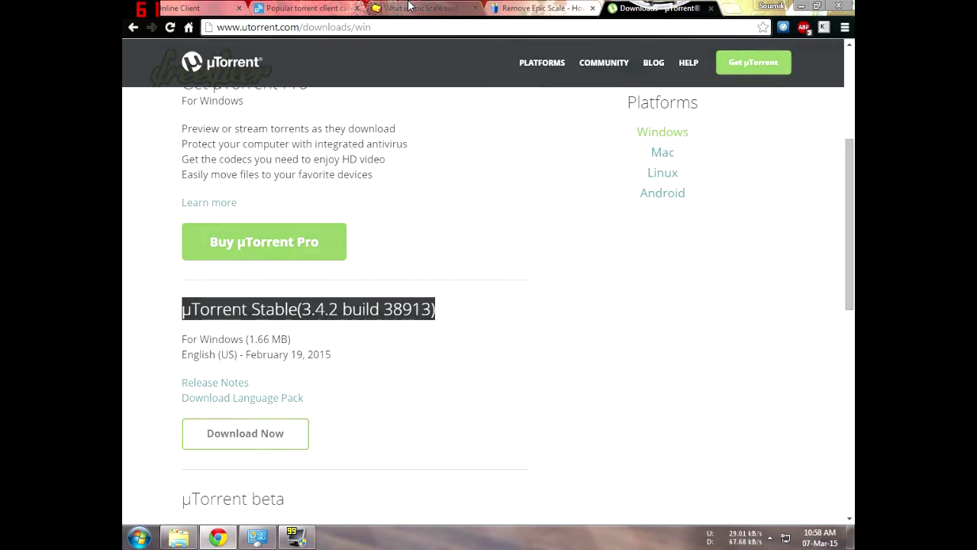
{"action": "left_click", "coordinate": [409, 8]}
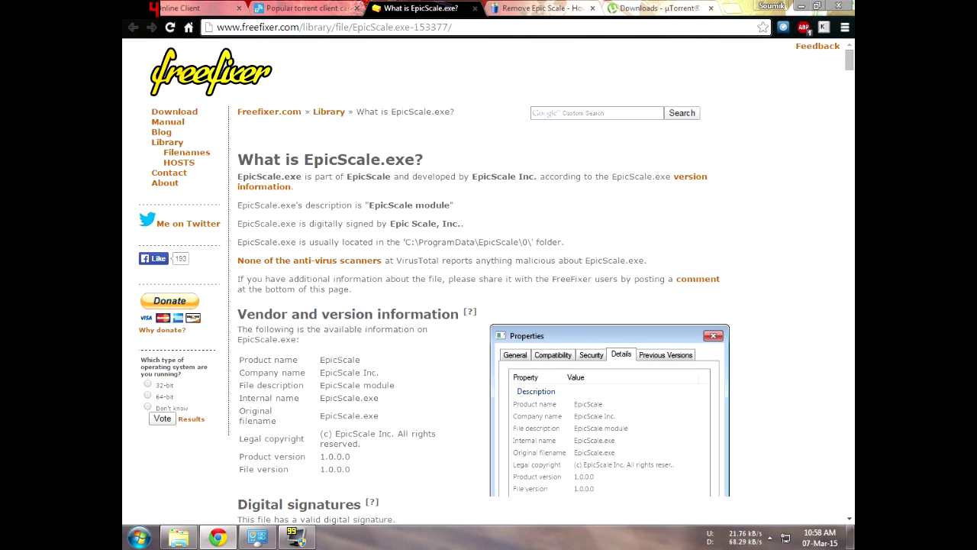
{"action": "left_click_drag", "start_coordinate": [415, 242], "coordinate": [510, 242]}
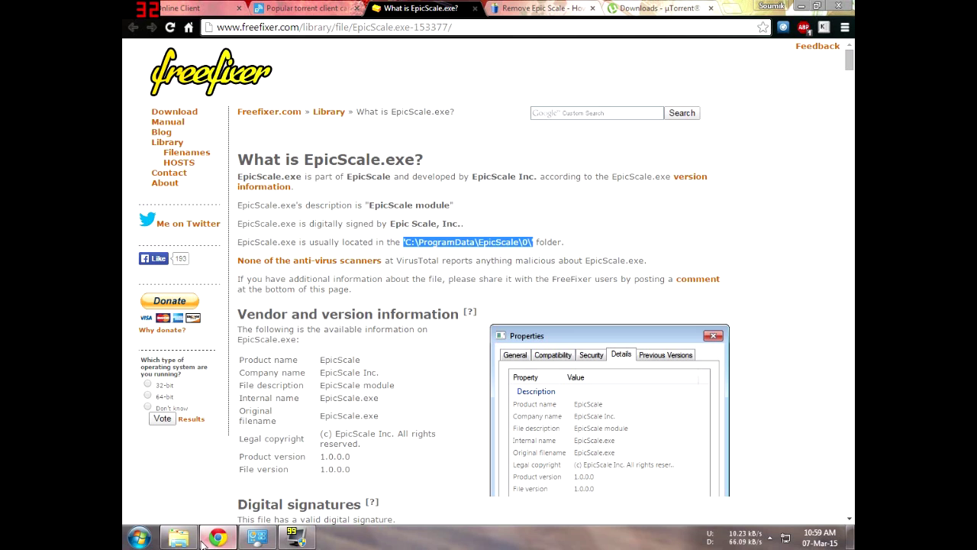
{"action": "mouse_move", "coordinate": [257, 538]}
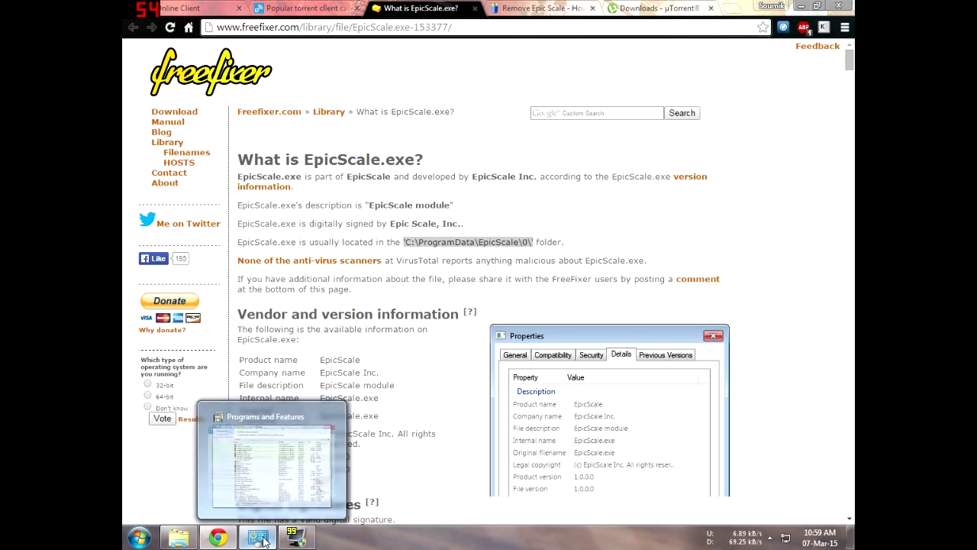
Step: Refresh Programs and Features, select µTorrent, and exit the running µTorrent from the tray
{"action": "left_click", "coordinate": [229, 454]}
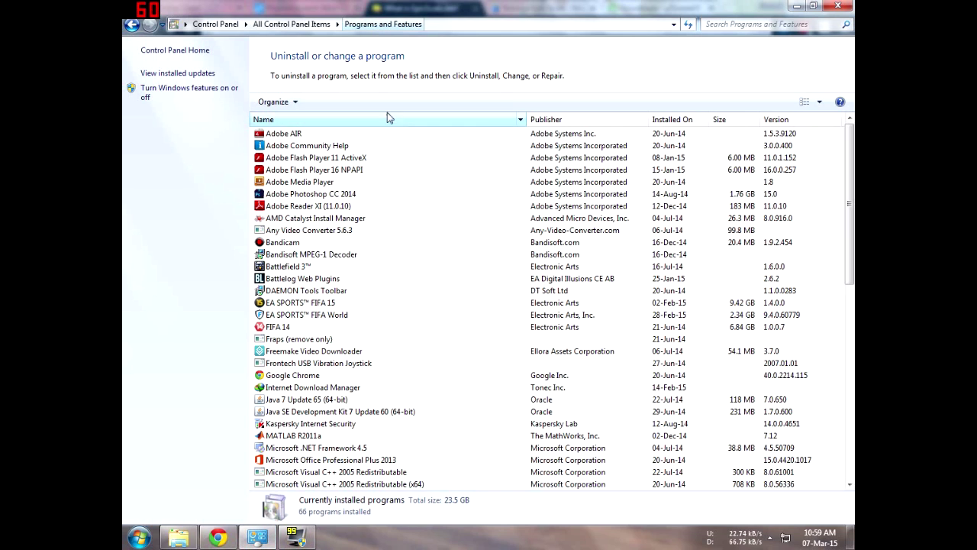
{"action": "left_click", "coordinate": [687, 25]}
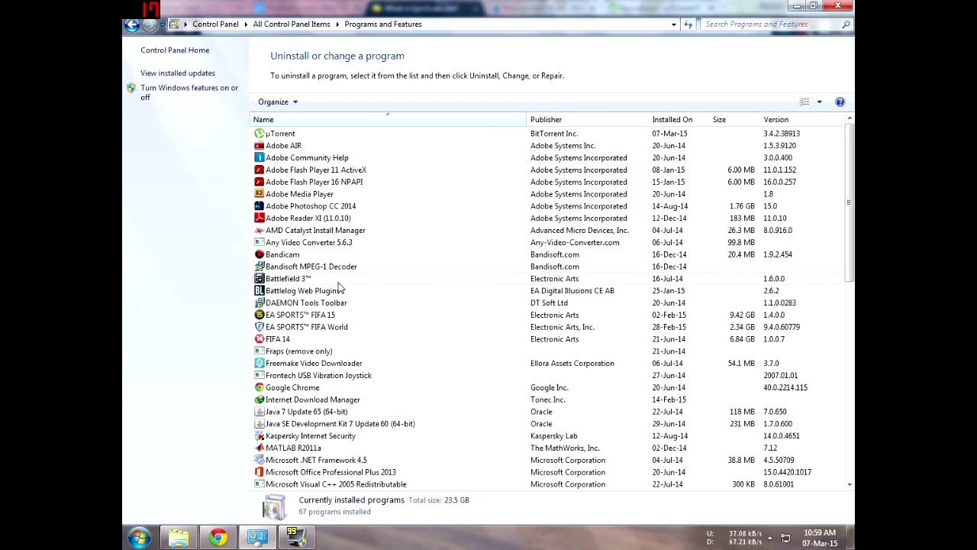
{"action": "left_click", "coordinate": [308, 138]}
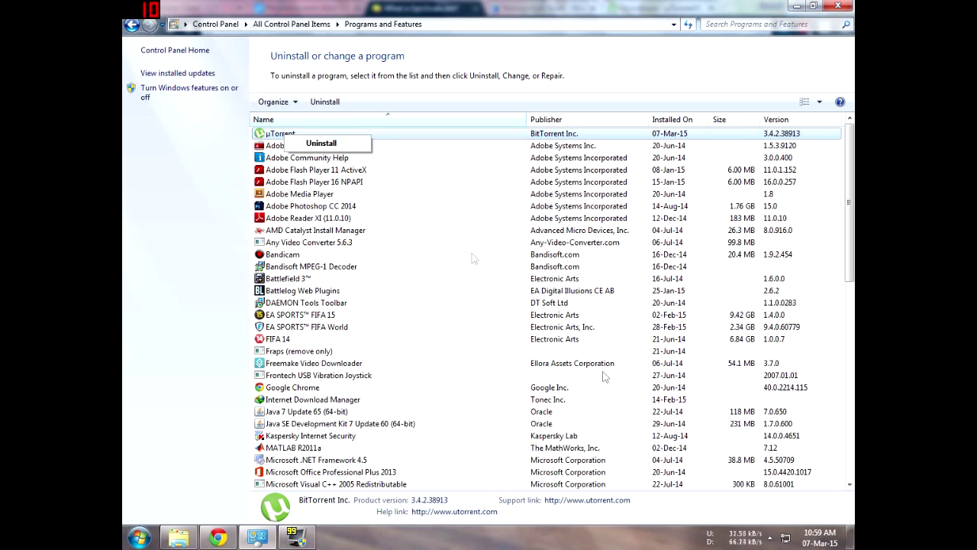
{"action": "left_click", "coordinate": [769, 538]}
{"action": "right_click", "coordinate": [799, 413]}
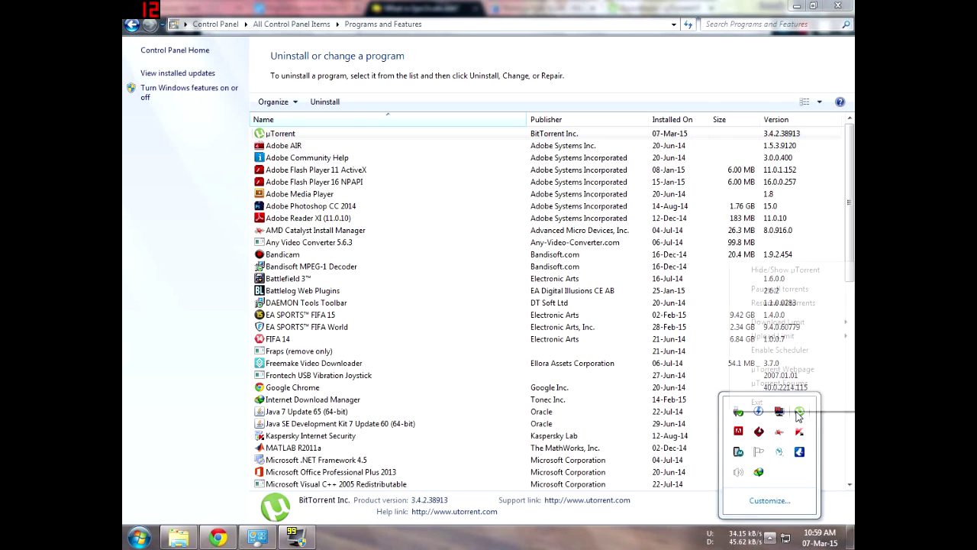
{"action": "left_click", "coordinate": [802, 401]}
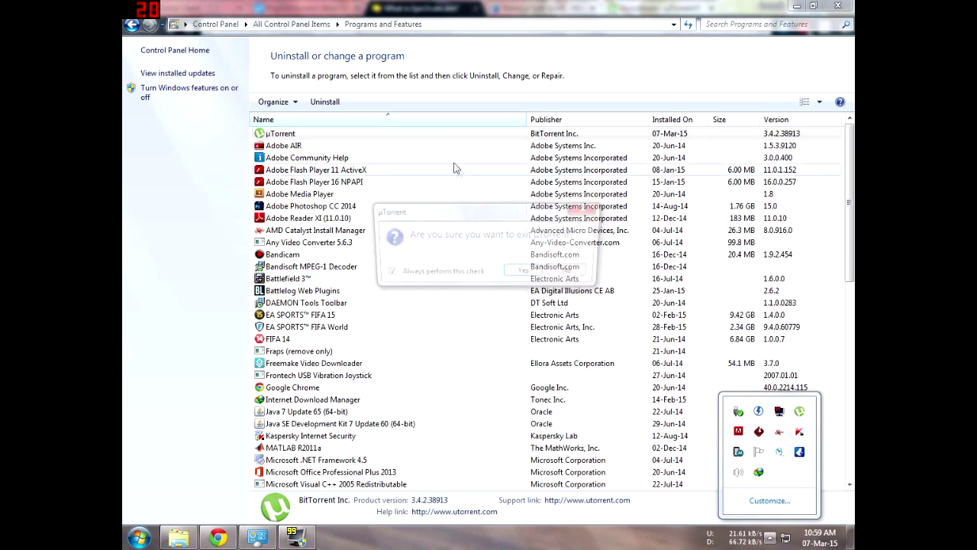
{"action": "left_click", "coordinate": [525, 273]}
Step: Uninstall µTorrent 3.4.2.38913 with Remove settings ticked
{"action": "right_click", "coordinate": [429, 135]}
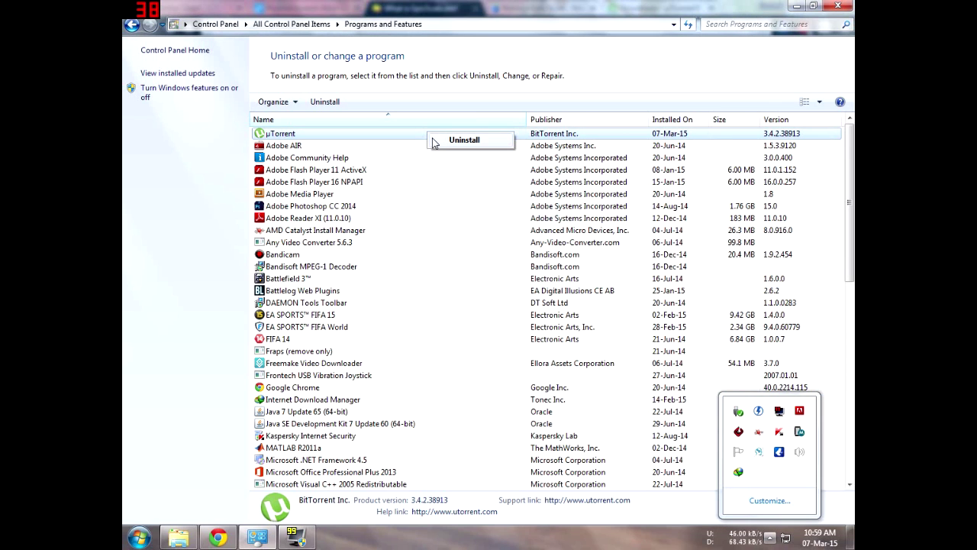
{"action": "left_click", "coordinate": [437, 142]}
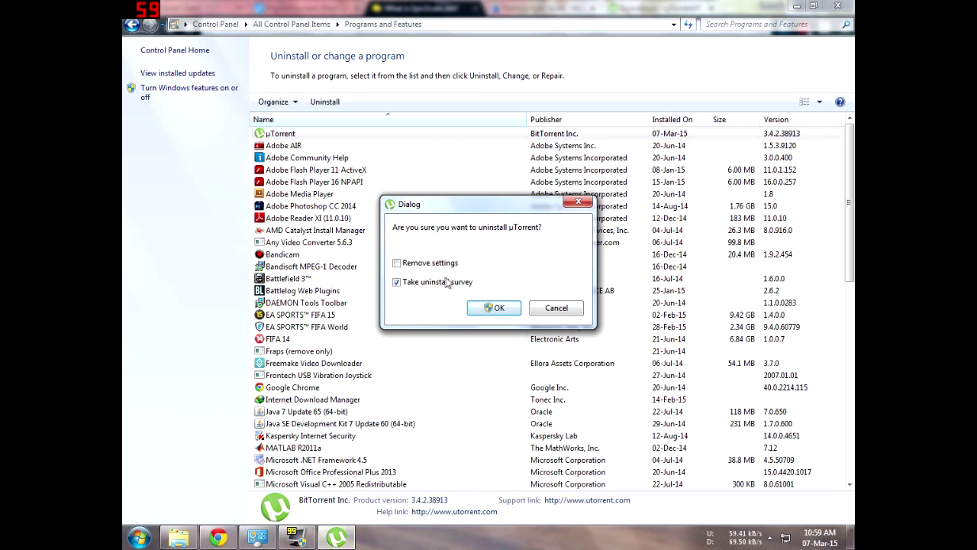
{"action": "left_click", "coordinate": [416, 264]}
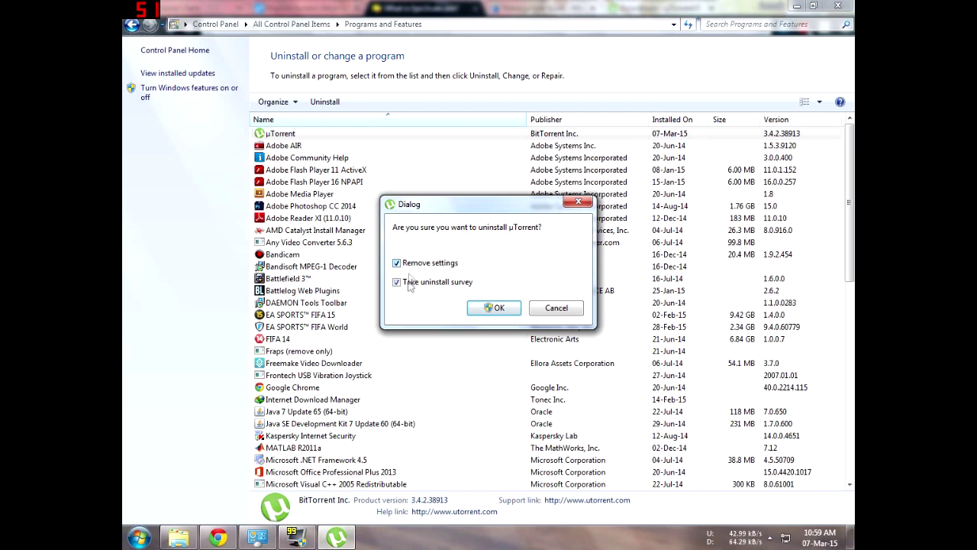
{"action": "left_click", "coordinate": [495, 308]}
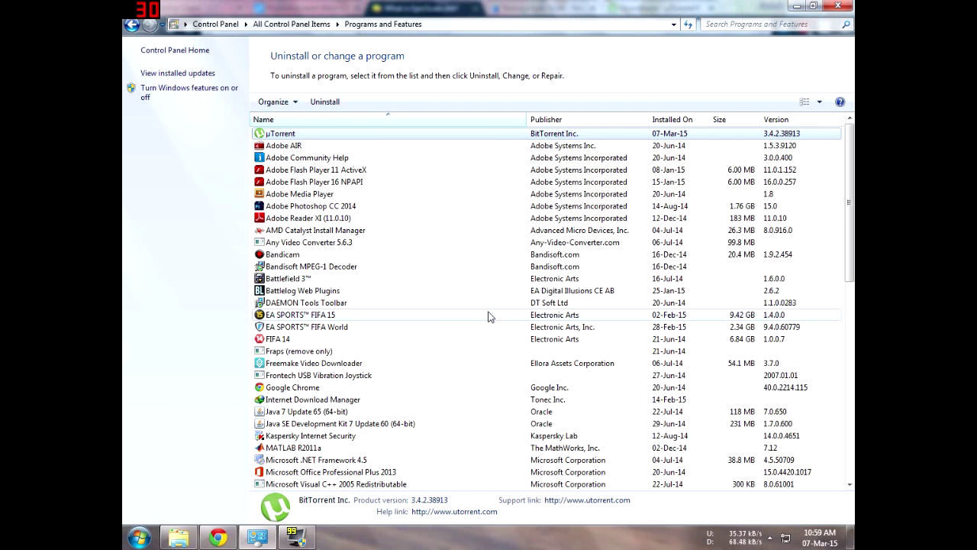
Step: Minimize all windows, confirm µTorrent is gone from Programs and Features, and select the previous-version installer
{"action": "left_click", "coordinate": [796, 6]}
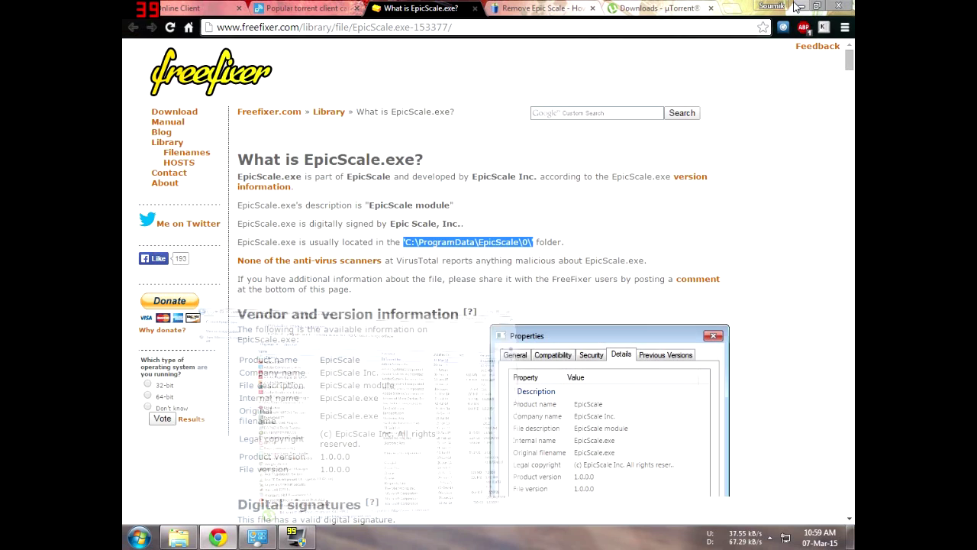
{"action": "left_click", "coordinate": [796, 6]}
{"action": "left_click", "coordinate": [796, 6]}
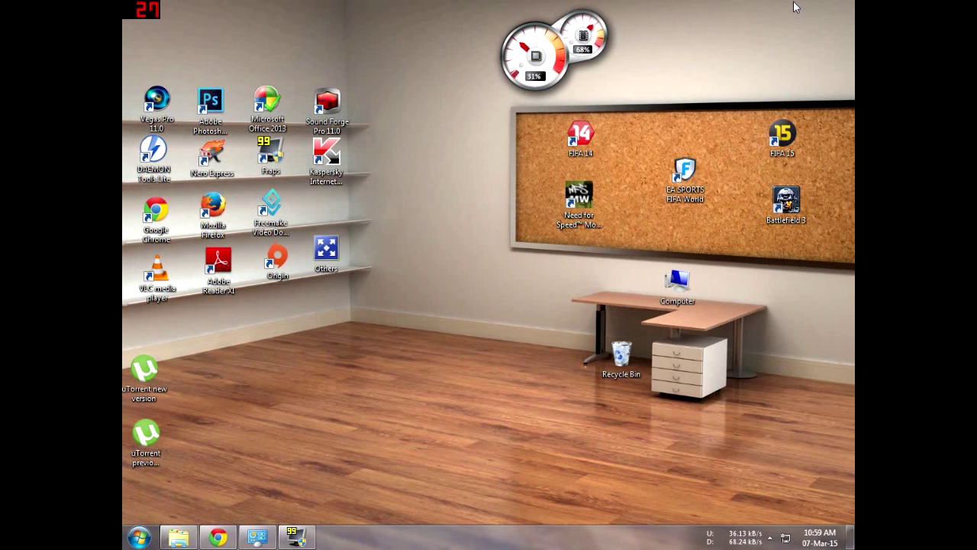
{"action": "left_click", "coordinate": [770, 538]}
{"action": "left_click", "coordinate": [257, 538]}
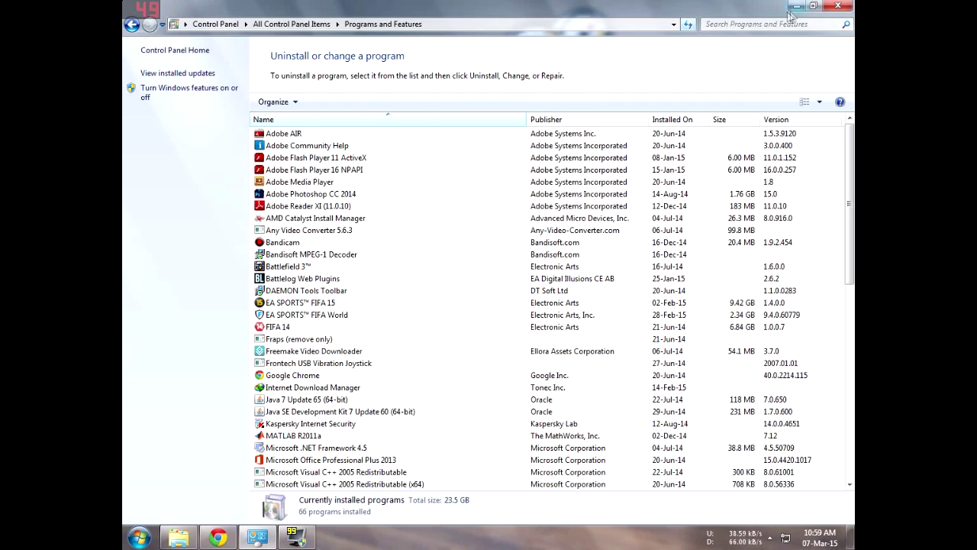
{"action": "left_click", "coordinate": [796, 7]}
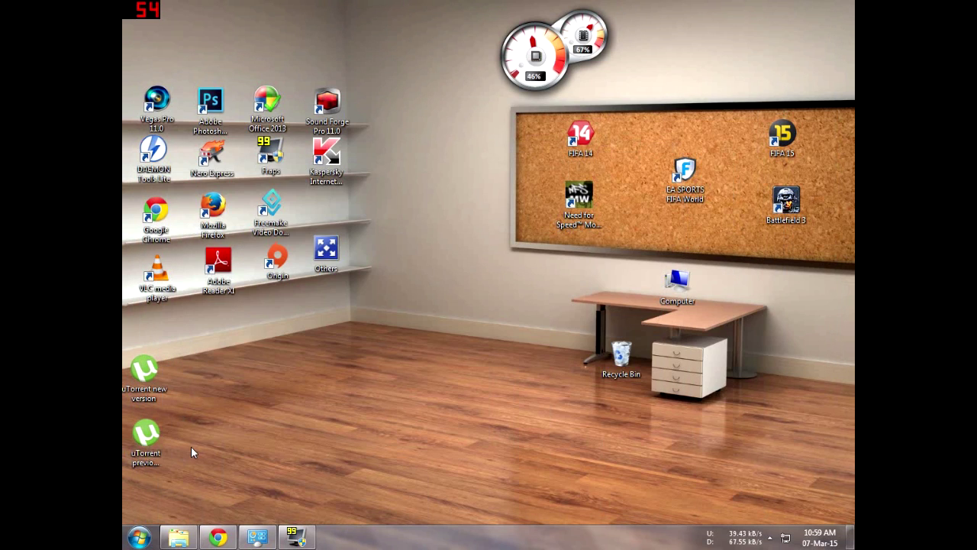
{"action": "left_click", "coordinate": [162, 454]}
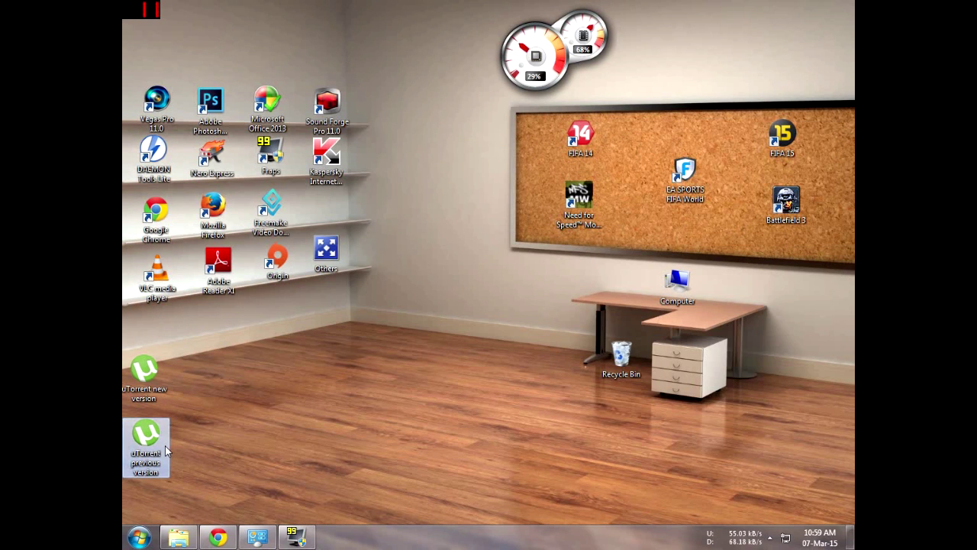
{"action": "mouse_move", "coordinate": [146, 441]}
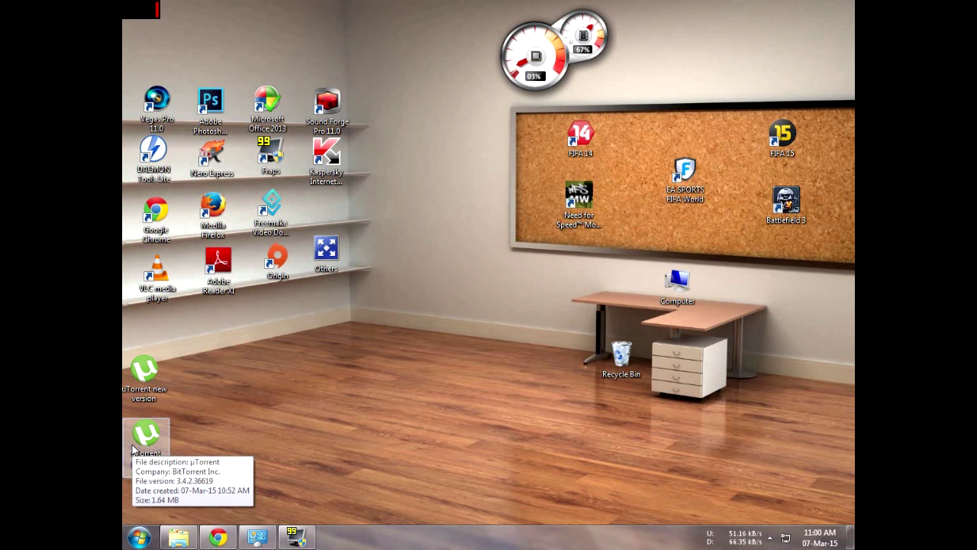
Step: Run the 'uTorrent previous version' installer and get past the welcome, warning, license and options pages
{"action": "double_click", "coordinate": [133, 450]}
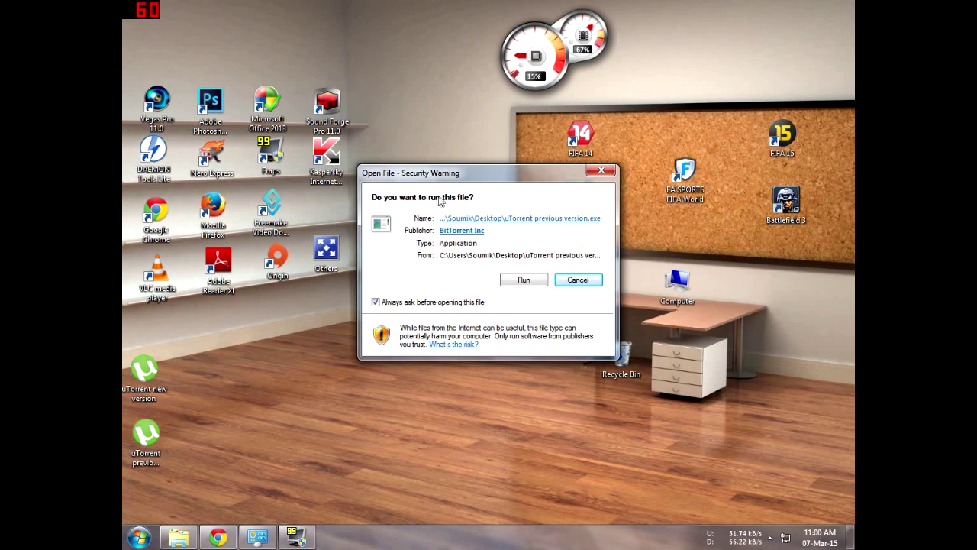
{"action": "left_click", "coordinate": [523, 280]}
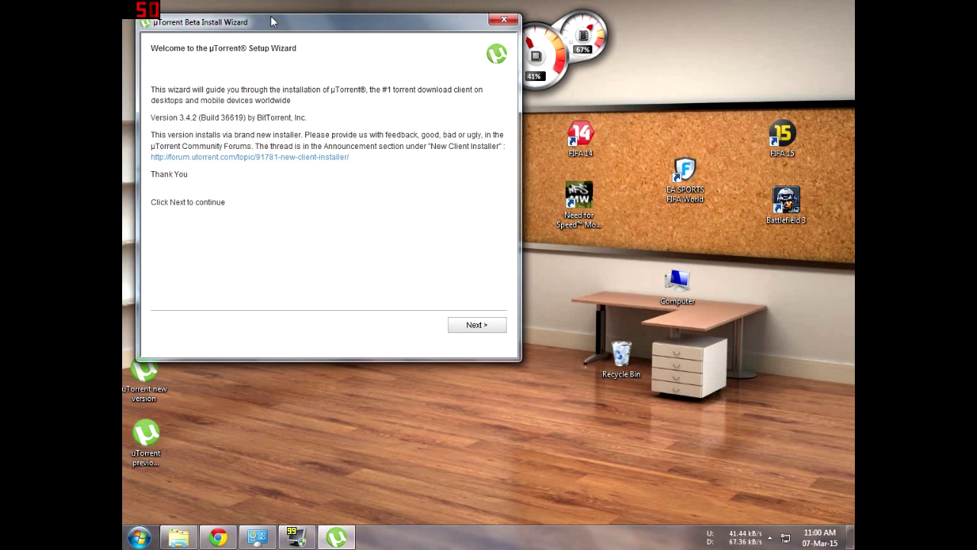
{"action": "left_click_drag", "start_coordinate": [274, 21], "coordinate": [395, 49]}
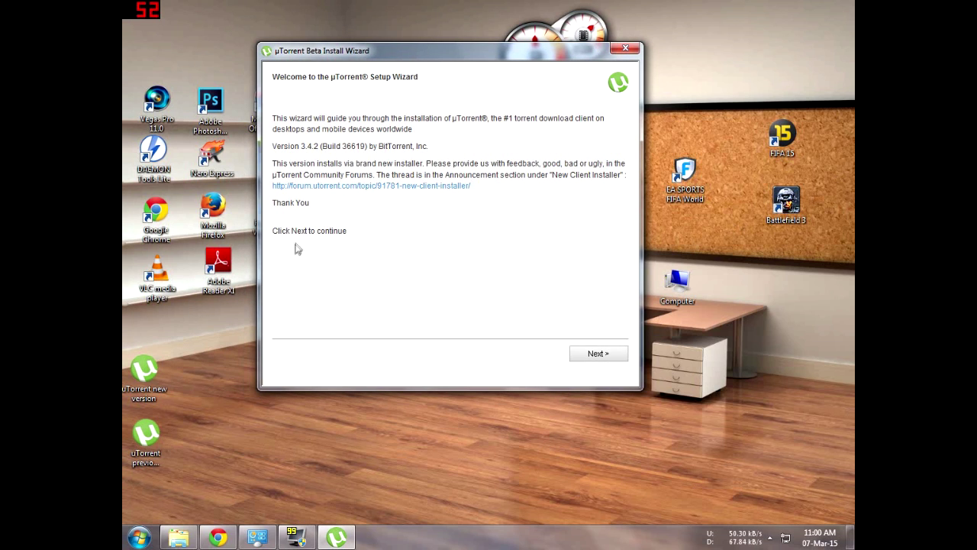
{"action": "left_click", "coordinate": [600, 357]}
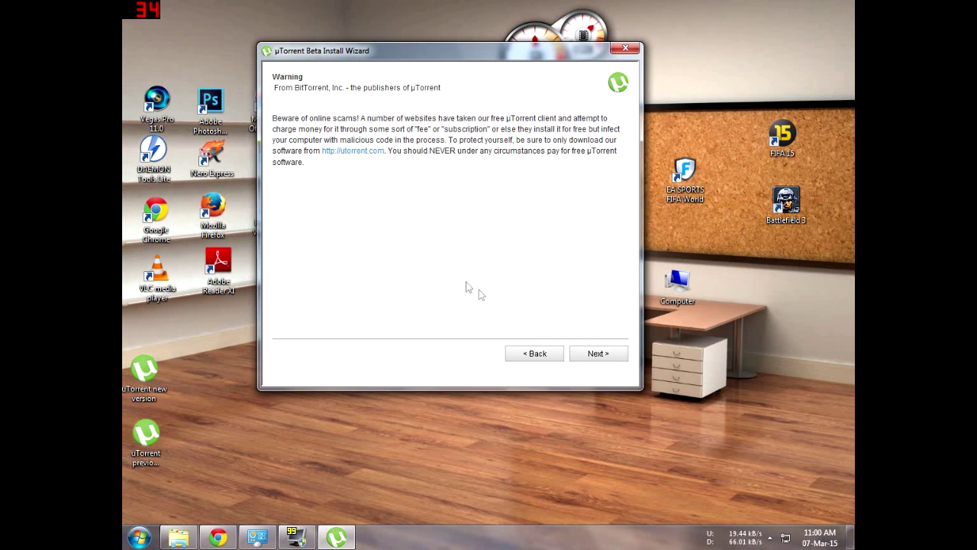
{"action": "left_click", "coordinate": [609, 357]}
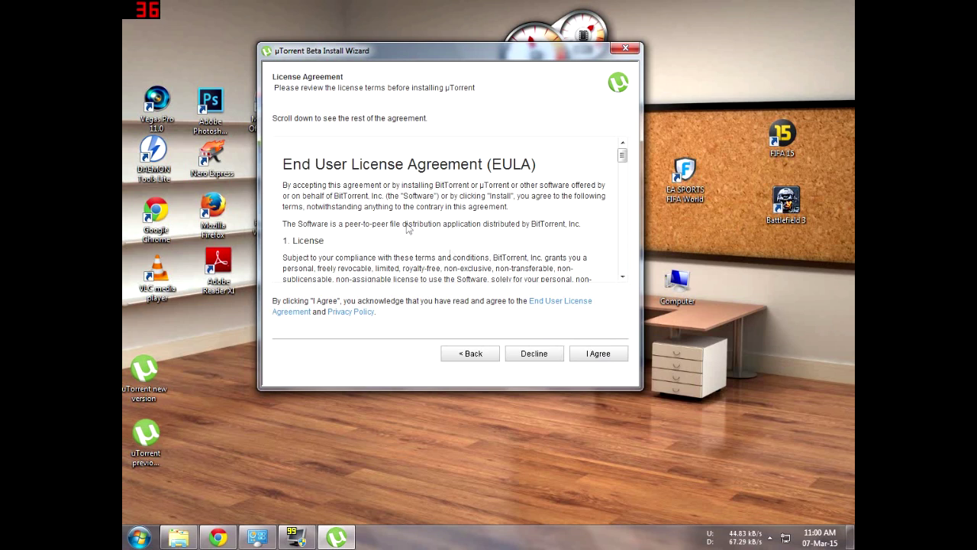
{"action": "left_click", "coordinate": [580, 358]}
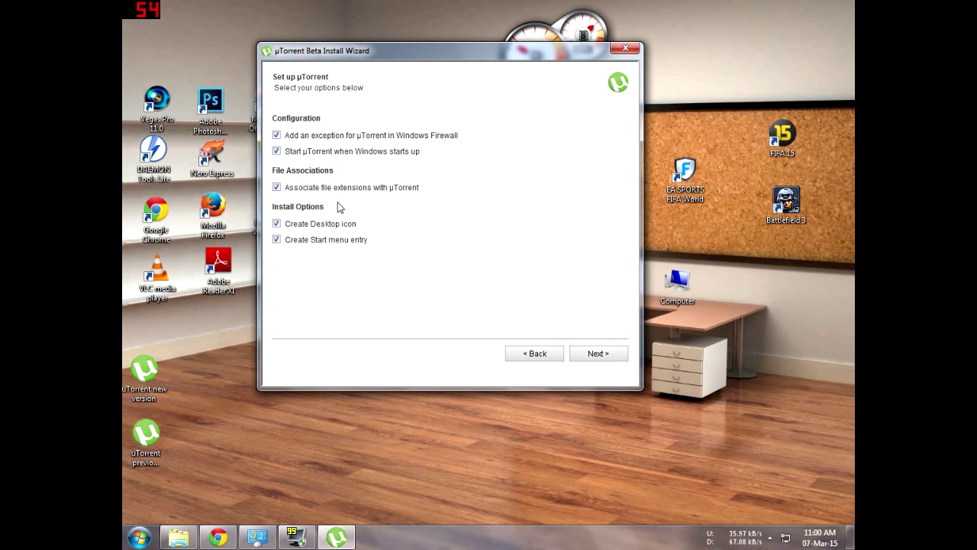
{"action": "left_click", "coordinate": [582, 353]}
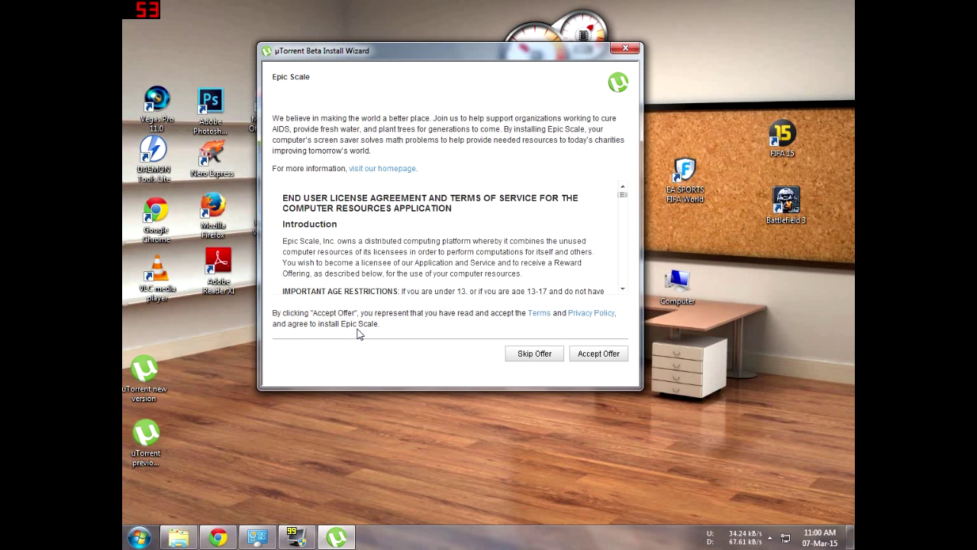
Step: Skip the Epic Scale offer, then bring up the Programs and Features window
{"action": "scroll", "coordinate": [368, 281], "scroll_direction": "down", "scroll_amount": 3}
{"action": "scroll", "coordinate": [369, 252], "scroll_direction": "up", "scroll_amount": 3}
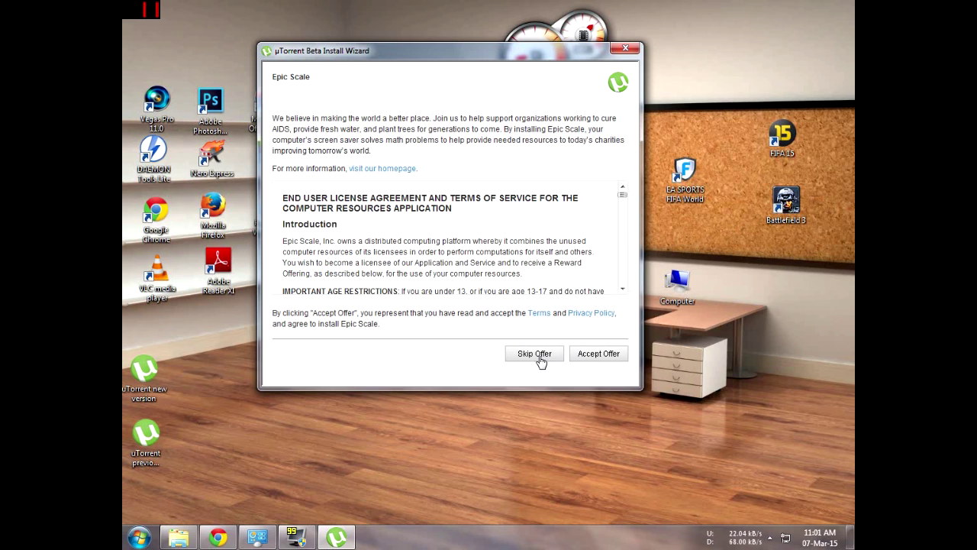
{"action": "left_click", "coordinate": [535, 355]}
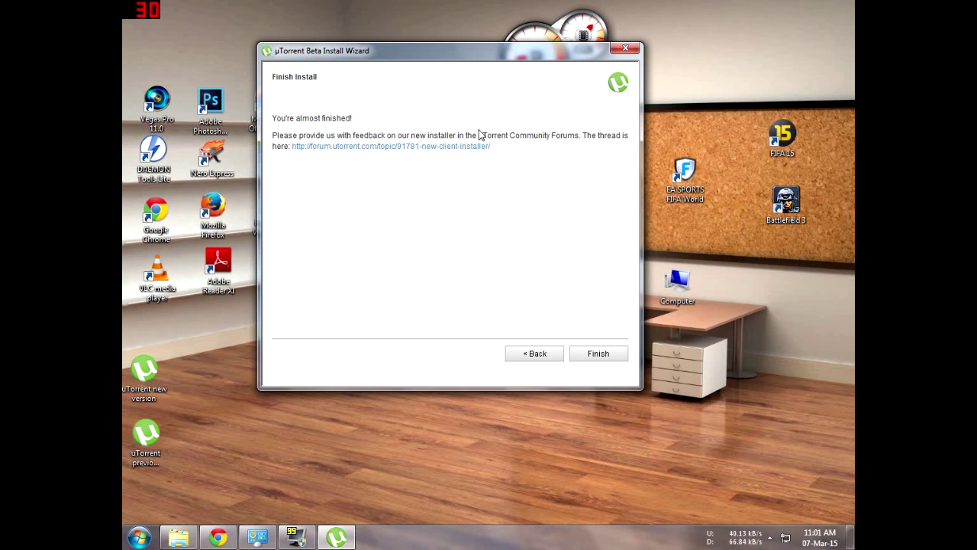
{"action": "mouse_move", "coordinate": [297, 537]}
{"action": "left_click", "coordinate": [263, 541]}
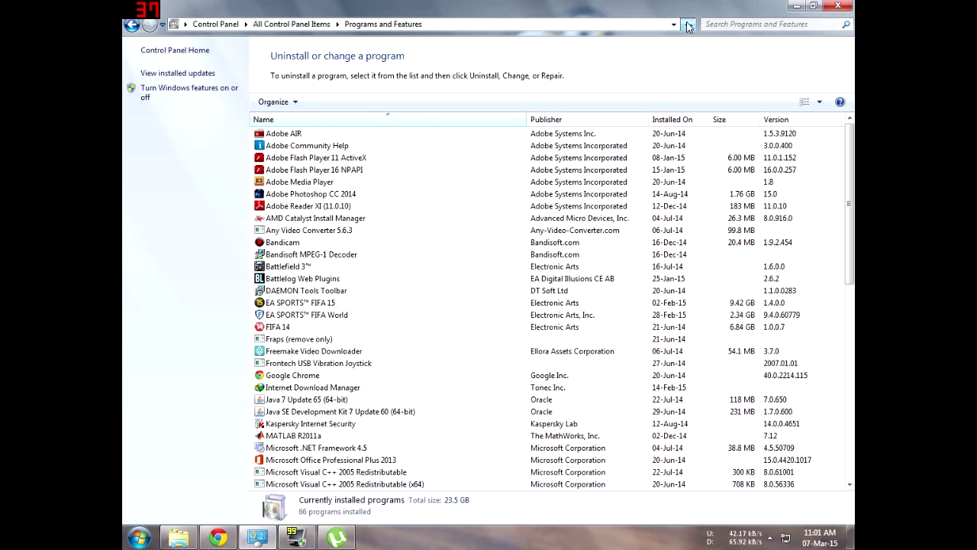
Step: Finish the installation and launch µTorrent, allowing it past the security warning
{"action": "left_click", "coordinate": [796, 6]}
{"action": "left_click", "coordinate": [590, 357]}
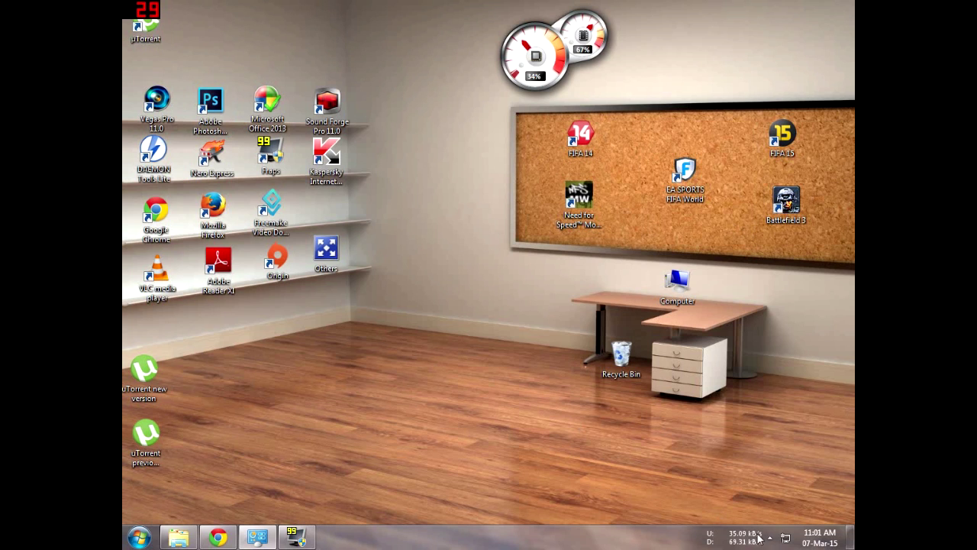
{"action": "double_click", "coordinate": [145, 27]}
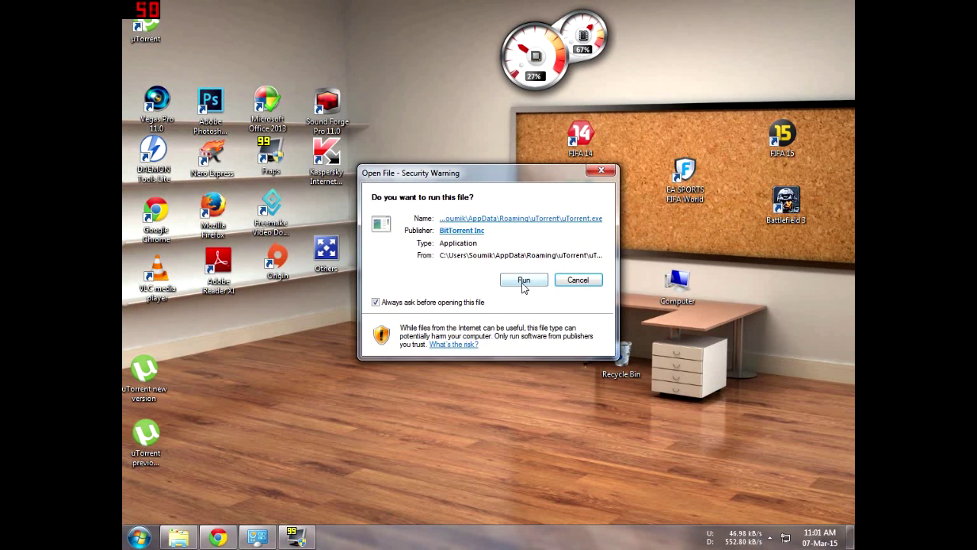
{"action": "left_click", "coordinate": [510, 280]}
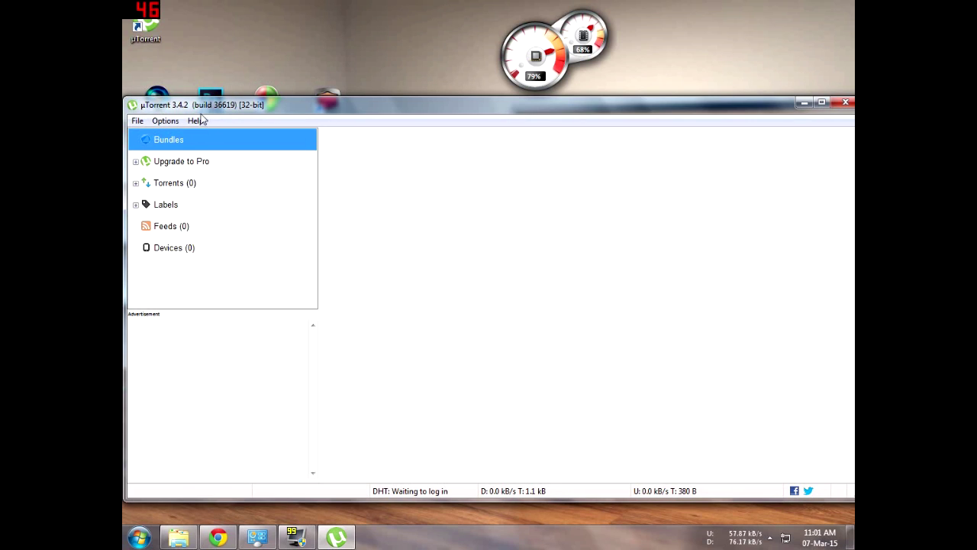
Step: Confirm in Help > About that µTorrent is version 3.4.2 build 36619
{"action": "left_click", "coordinate": [197, 120]}
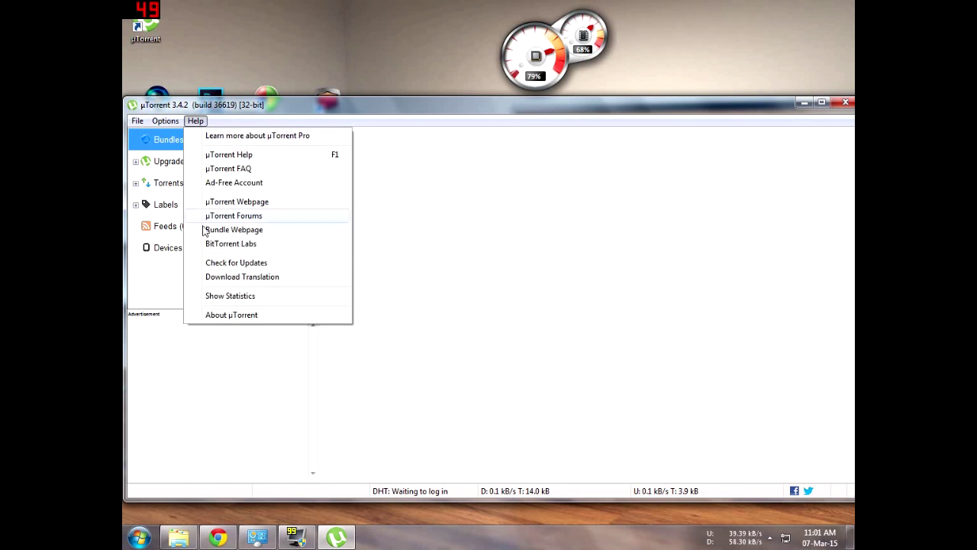
{"action": "left_click", "coordinate": [216, 314]}
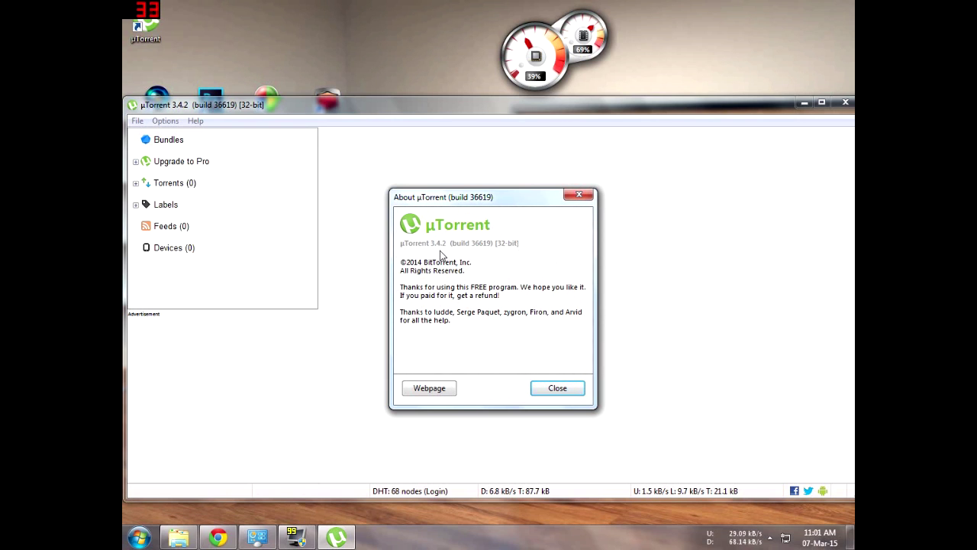
{"action": "left_click", "coordinate": [555, 387]}
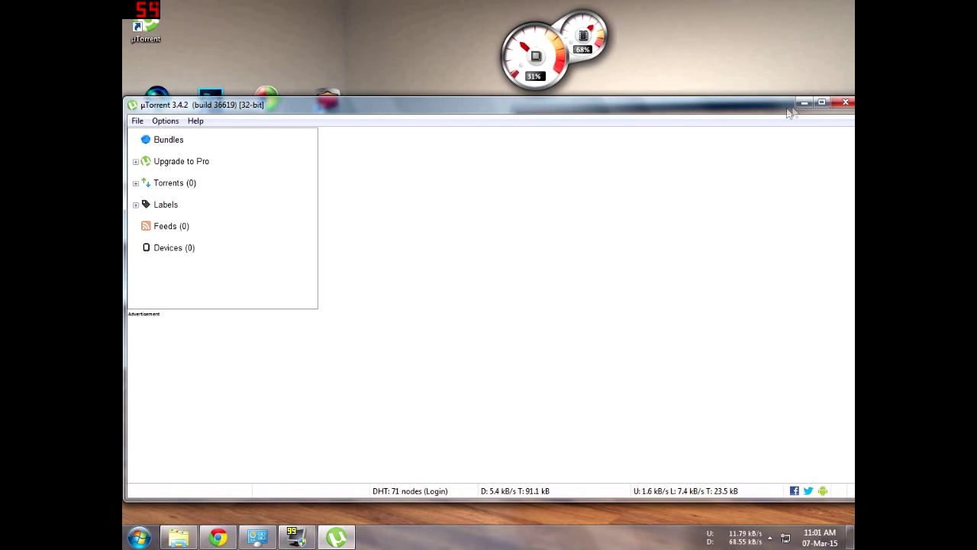
Step: Close µTorrent and check ProgramData for an EpicScale folder
{"action": "left_click", "coordinate": [844, 102]}
{"action": "left_click", "coordinate": [179, 538]}
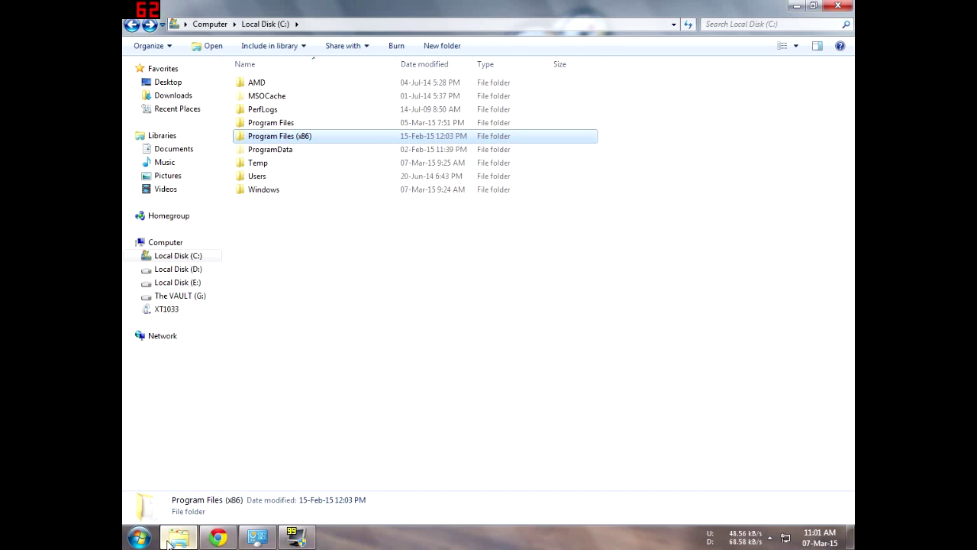
{"action": "double_click", "coordinate": [300, 152]}
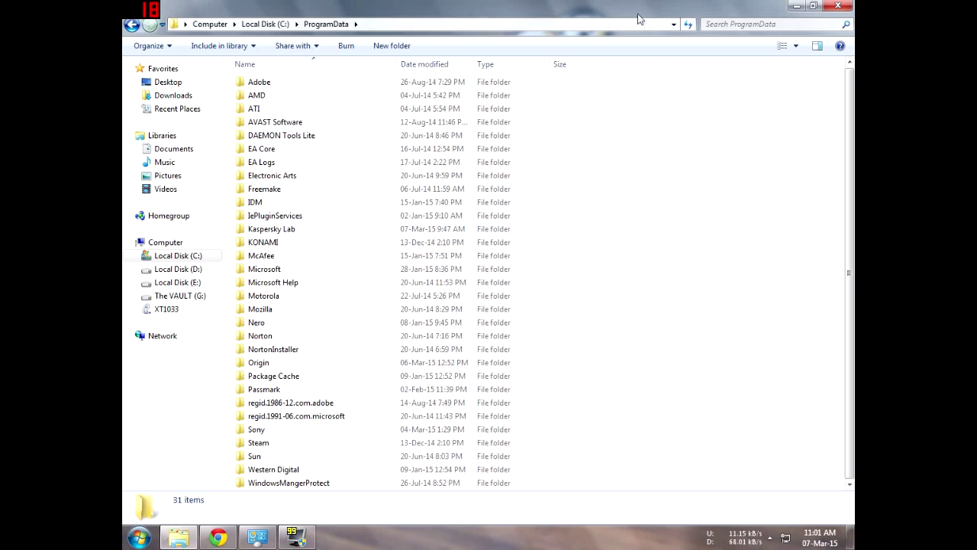
Step: Check Program Files and Program Files (x86) for EpicScale, then close Explorer
{"action": "left_click", "coordinate": [260, 27]}
{"action": "double_click", "coordinate": [253, 125]}
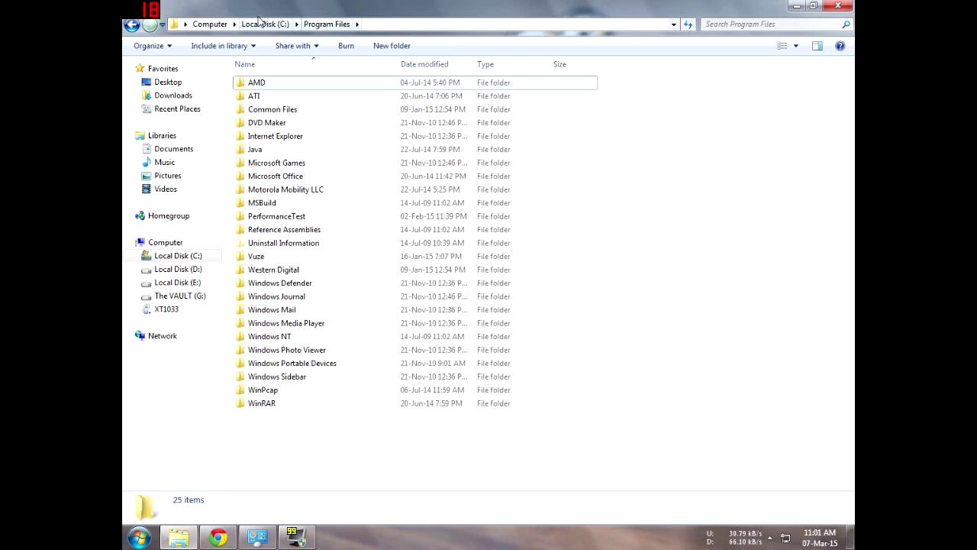
{"action": "left_click", "coordinate": [259, 28]}
{"action": "double_click", "coordinate": [271, 136]}
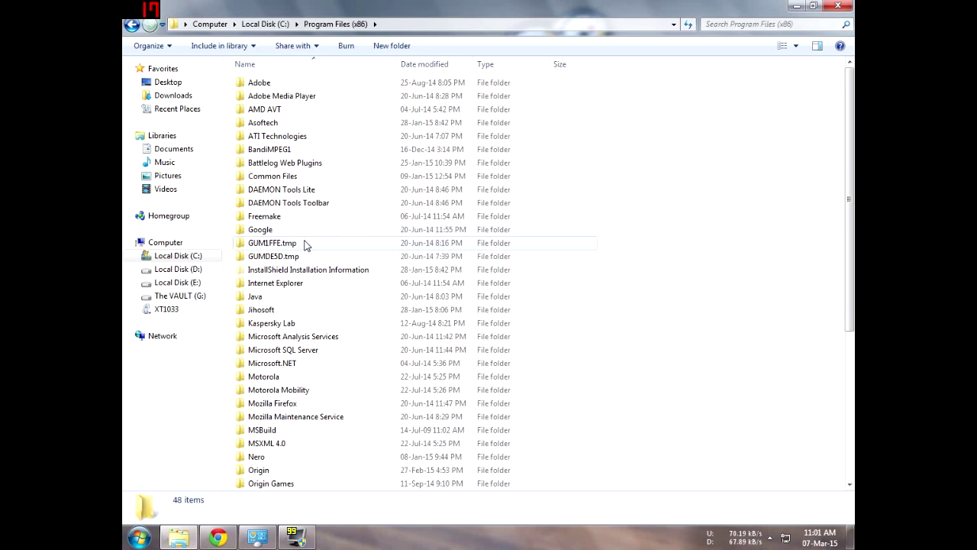
{"action": "left_click", "coordinate": [837, 6]}
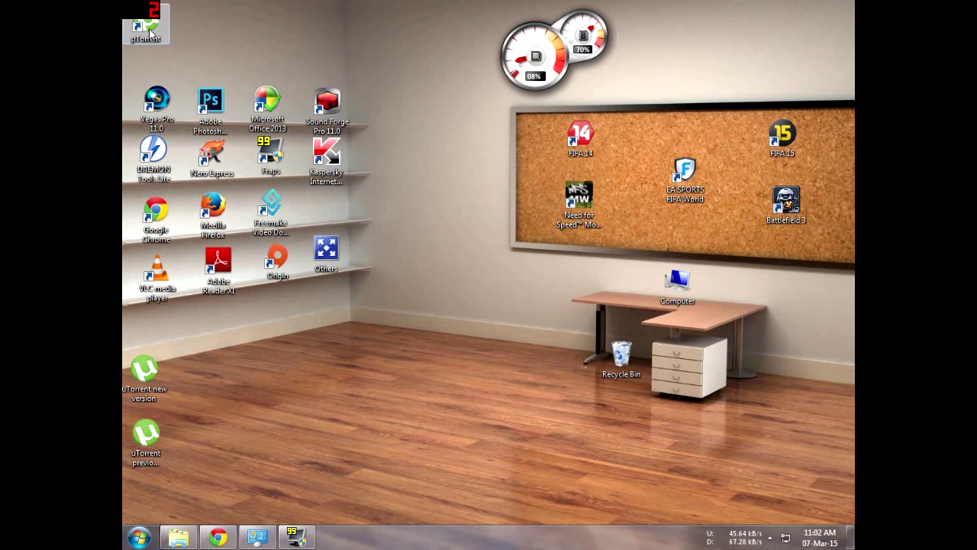
Step: Refresh the desktop, then launch regedit from the Start search
{"action": "right_click", "coordinate": [230, 19]}
{"action": "left_click", "coordinate": [258, 70]}
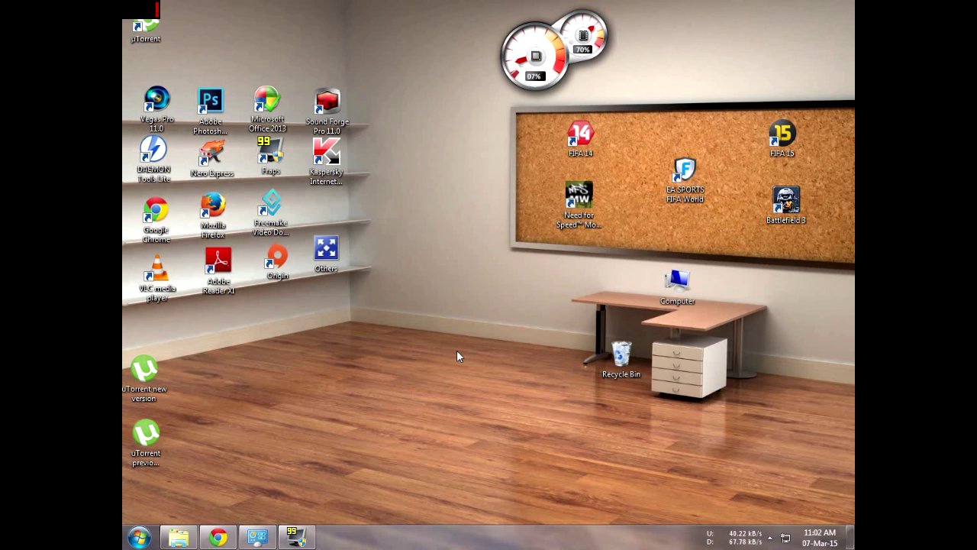
{"action": "mouse_move", "coordinate": [179, 537]}
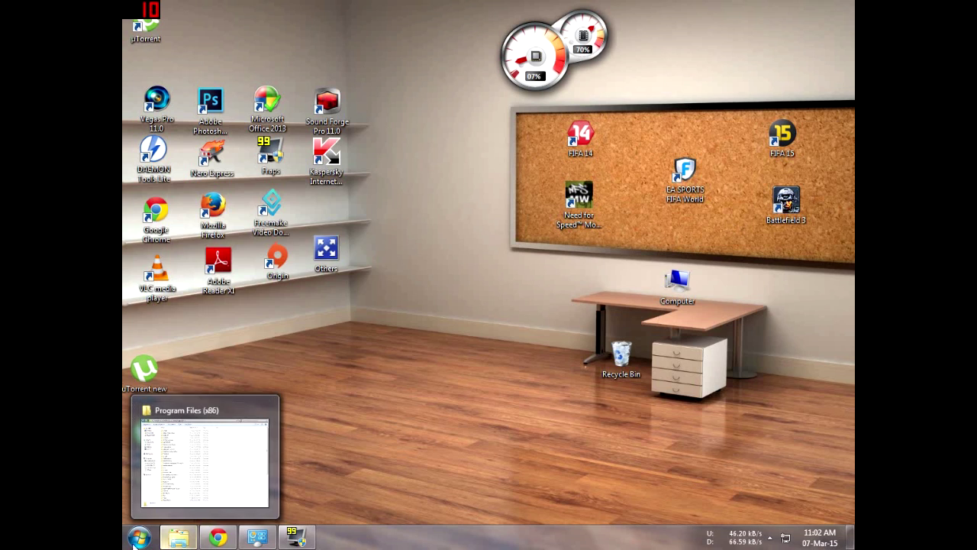
{"action": "key", "text": "super"}
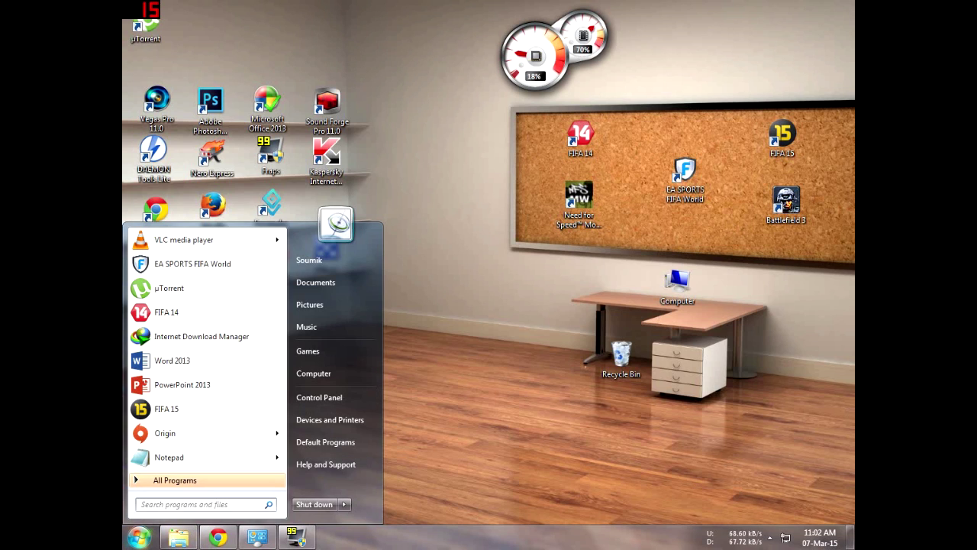
{"action": "type", "text": "regedit"}
{"action": "key", "text": "Return"}
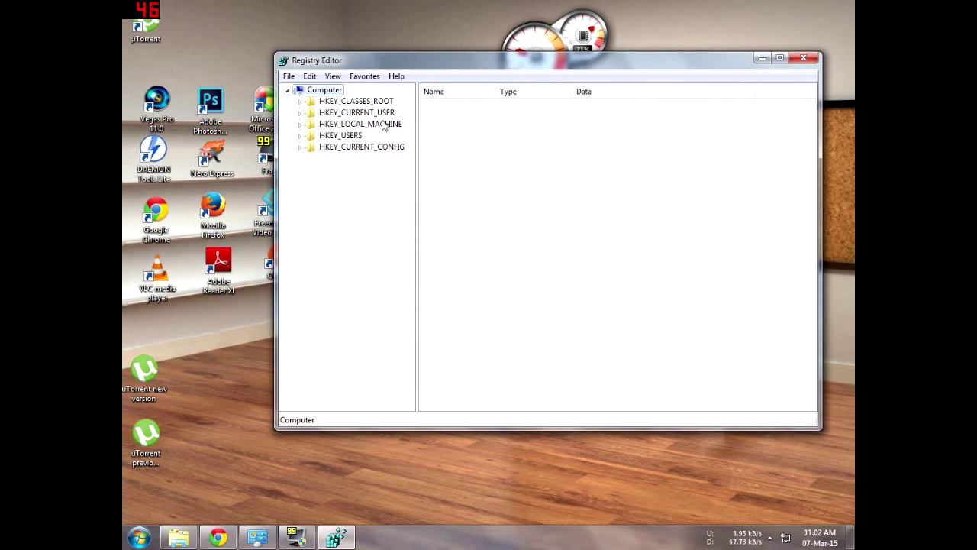
Step: Expand HKEY_LOCAL_MACHINE\SOFTWARE and look through its subkeys for EpicScale
{"action": "double_click", "coordinate": [379, 125]}
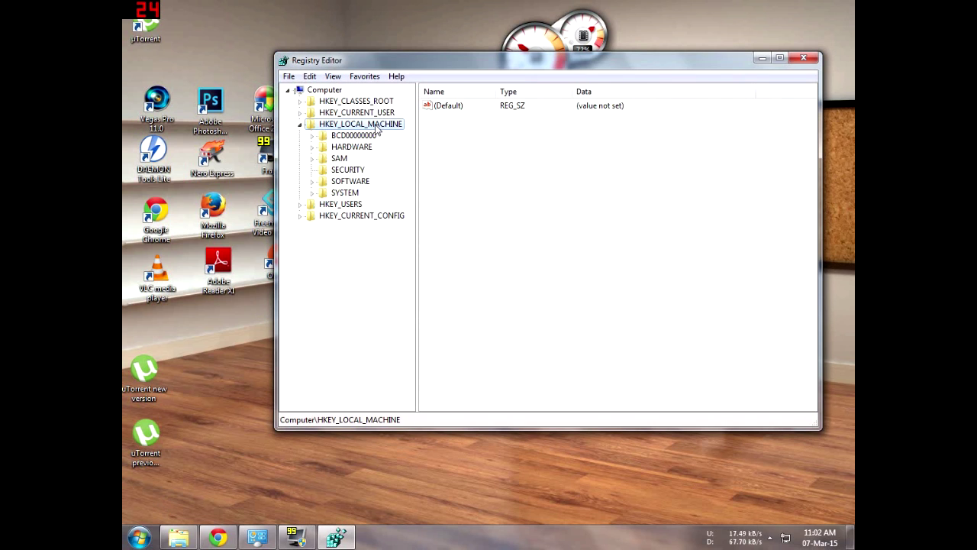
{"action": "double_click", "coordinate": [352, 181]}
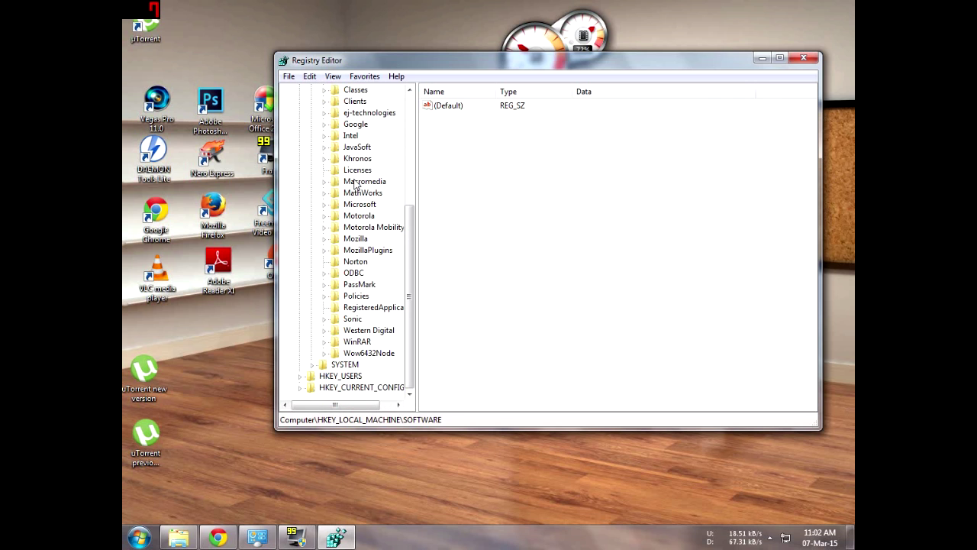
{"action": "scroll", "coordinate": [366, 136], "scroll_direction": "up", "scroll_amount": 3}
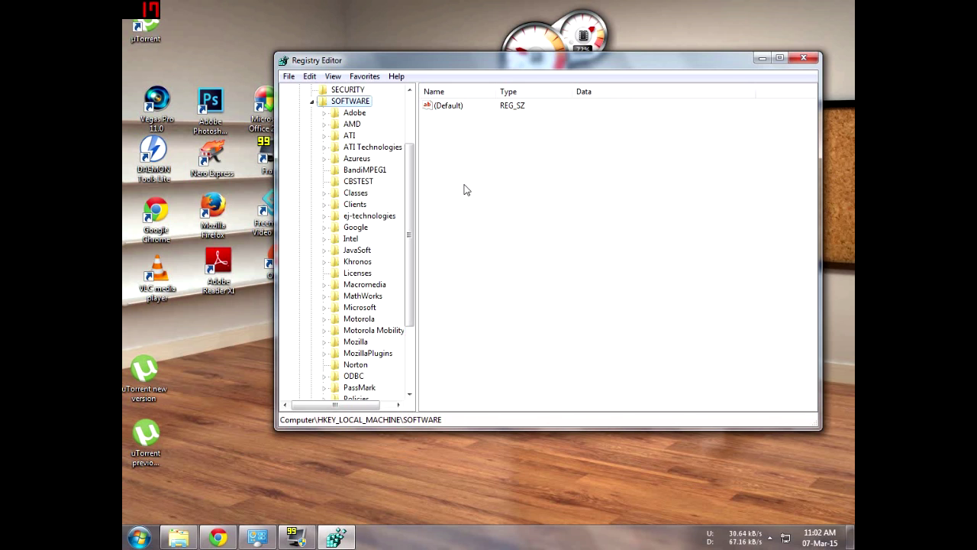
{"action": "left_click", "coordinate": [803, 58]}
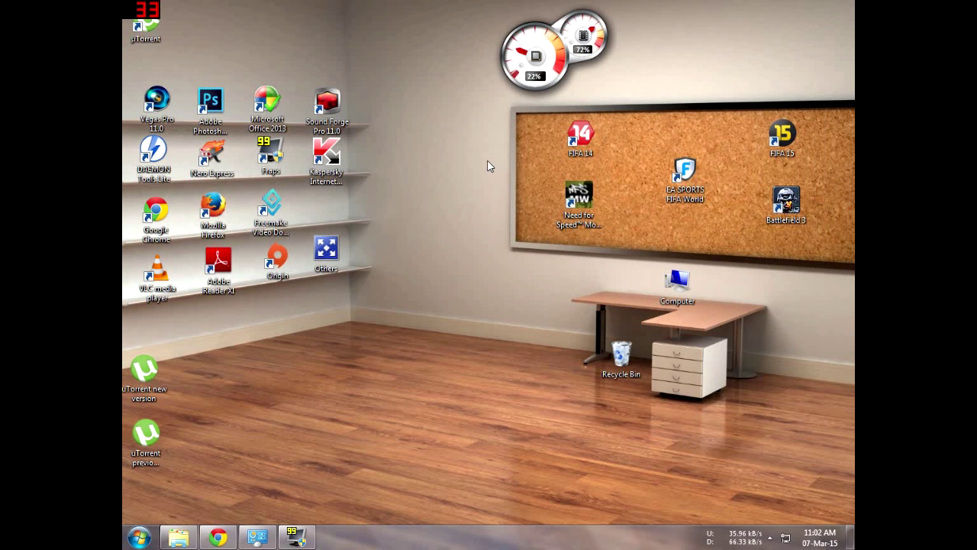
{"action": "right_click", "coordinate": [475, 140]}
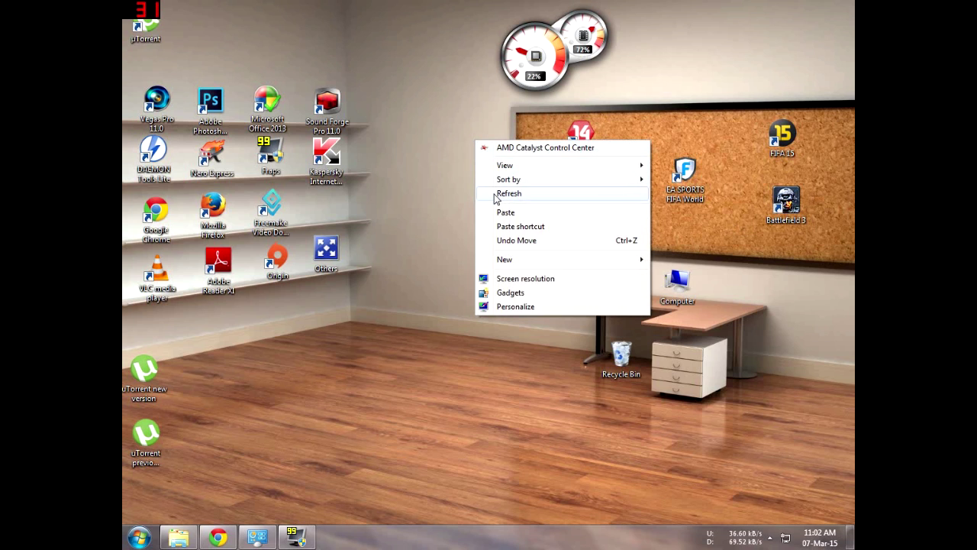
{"action": "left_click", "coordinate": [494, 195]}
{"action": "right_click", "coordinate": [420, 174]}
{"action": "left_click", "coordinate": [439, 222]}
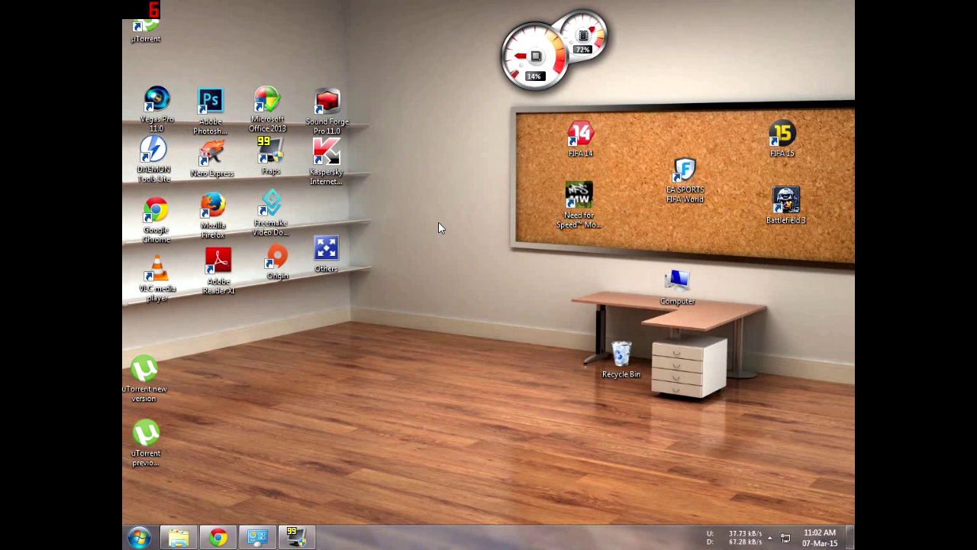